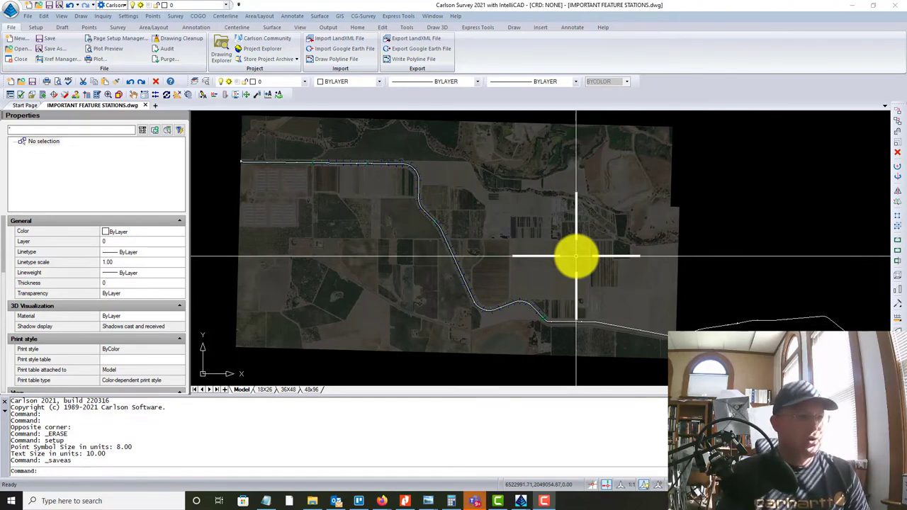
- Examine the route of the canal centerline across the aerial image, from the northern straight through the bends to the southeast
{"action": "scroll", "coordinate": [489, 306], "scroll_direction": "up", "scroll_amount": 4}
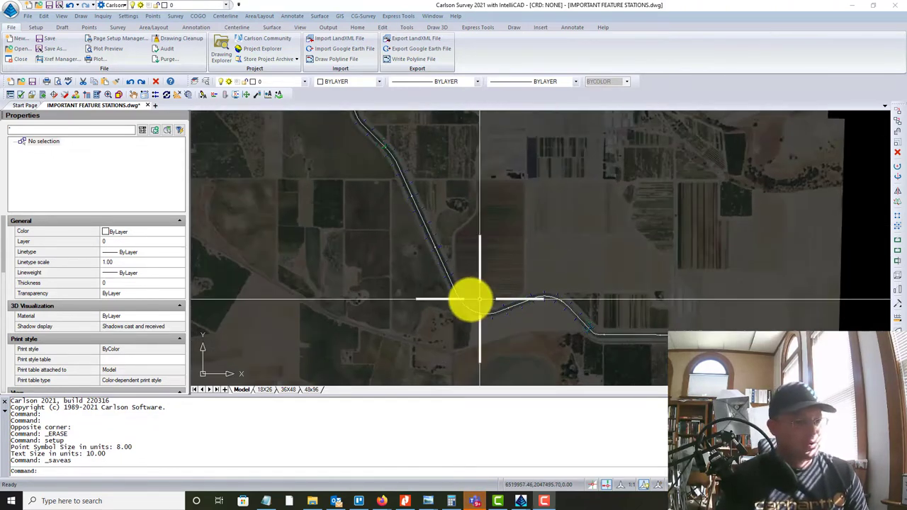
{"action": "scroll", "coordinate": [450, 307], "scroll_direction": "up", "scroll_amount": 2}
{"action": "scroll", "coordinate": [353, 210], "scroll_direction": "up", "scroll_amount": 2}
{"action": "scroll", "coordinate": [448, 330], "scroll_direction": "up", "scroll_amount": 3}
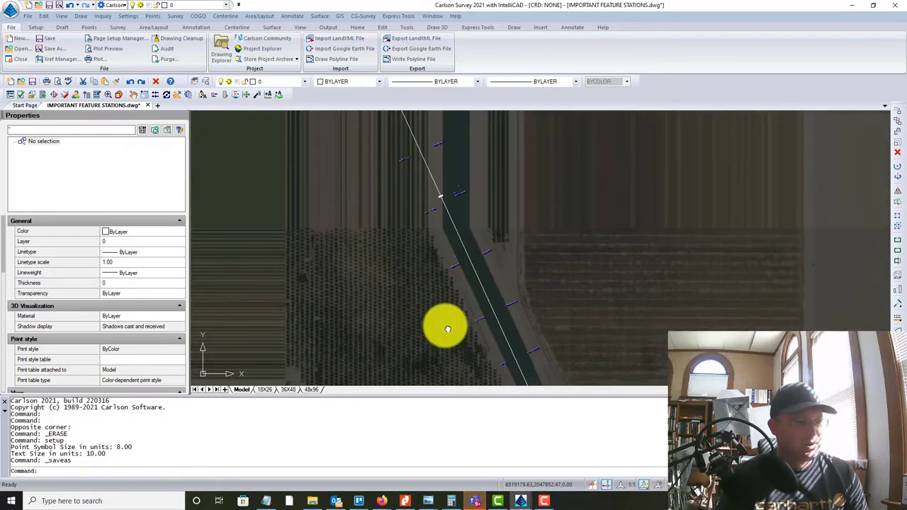
{"action": "scroll", "coordinate": [406, 257], "scroll_direction": "down", "scroll_amount": 5}
{"action": "scroll", "coordinate": [495, 249], "scroll_direction": "down", "scroll_amount": 2}
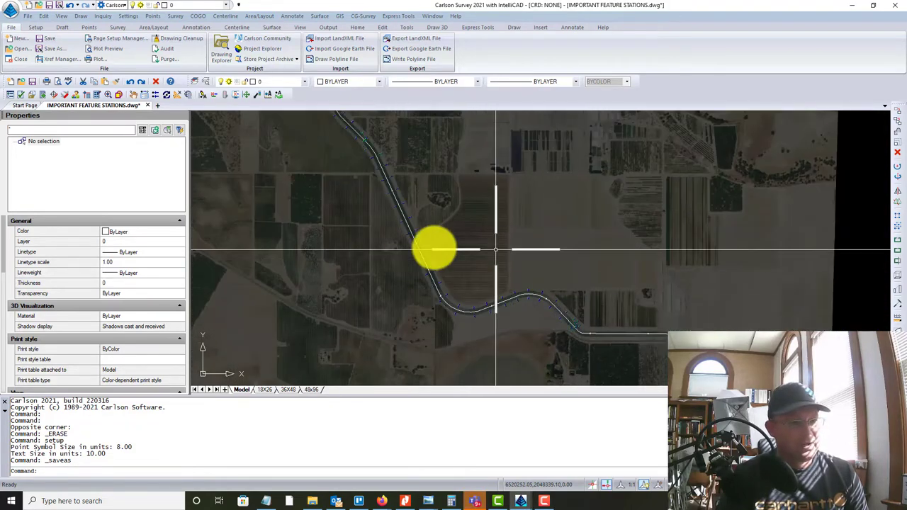
{"action": "middle_click_drag", "start_coordinate": [364, 200], "coordinate": [433, 311]}
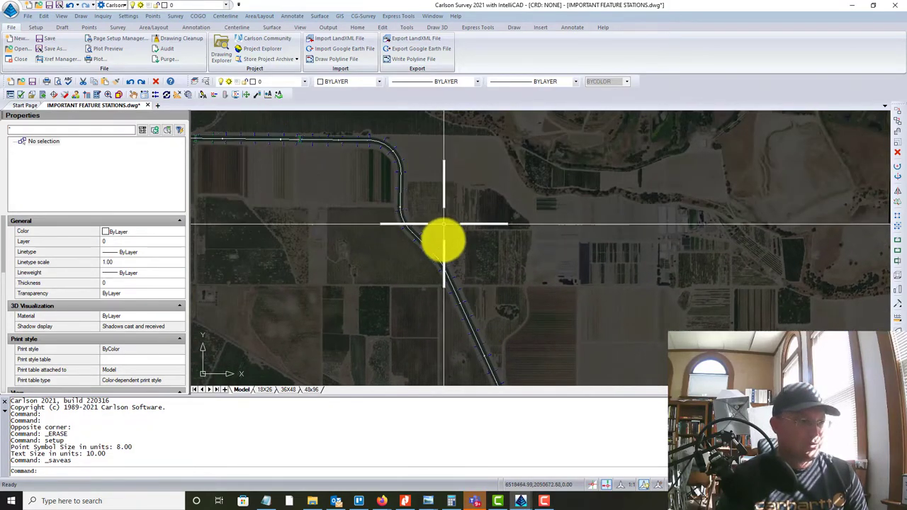
{"action": "middle_click_drag", "start_coordinate": [521, 303], "coordinate": [483, 204]}
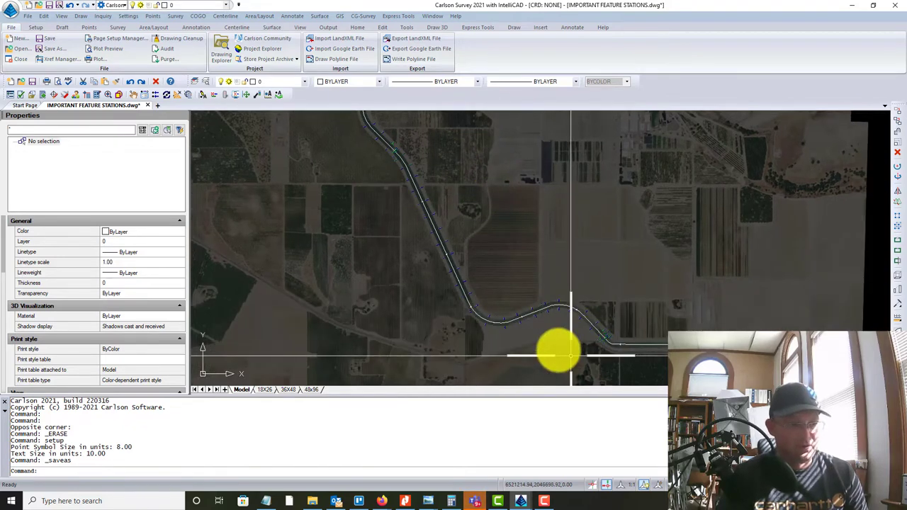
{"action": "middle_click_drag", "start_coordinate": [572, 354], "coordinate": [429, 310]}
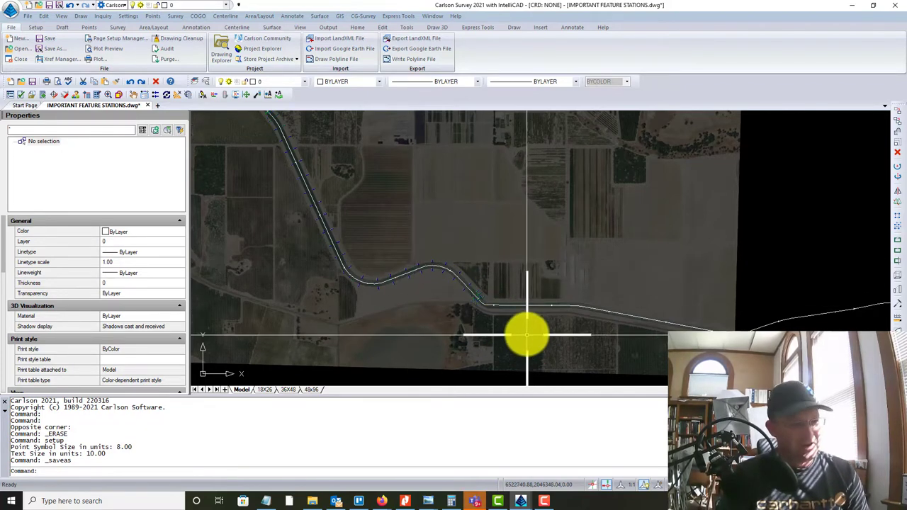
- Inspect the survey points along both canal banks, from the diagonal reach through the S-bend to the eastern straight
{"action": "scroll", "coordinate": [476, 285], "scroll_direction": "up", "scroll_amount": 3}
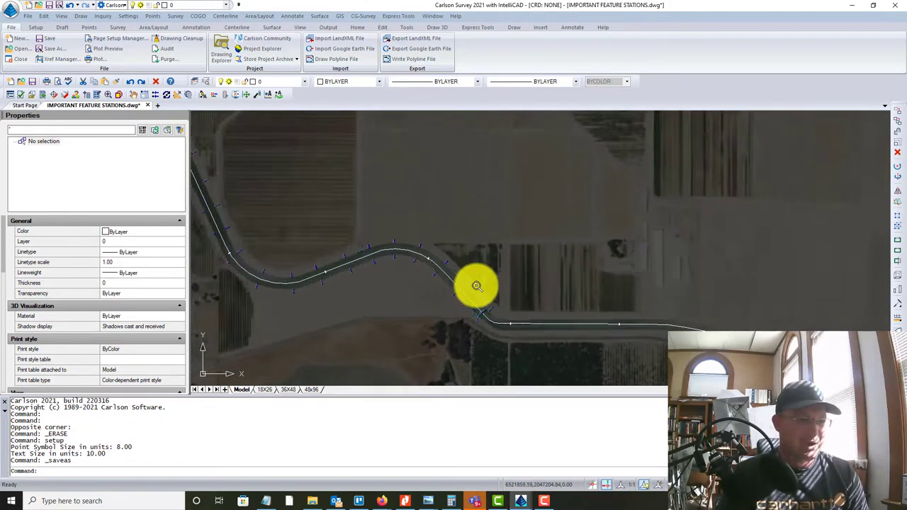
{"action": "scroll", "coordinate": [415, 261], "scroll_direction": "up", "scroll_amount": 3}
{"action": "middle_click_drag", "start_coordinate": [645, 328], "coordinate": [815, 326]}
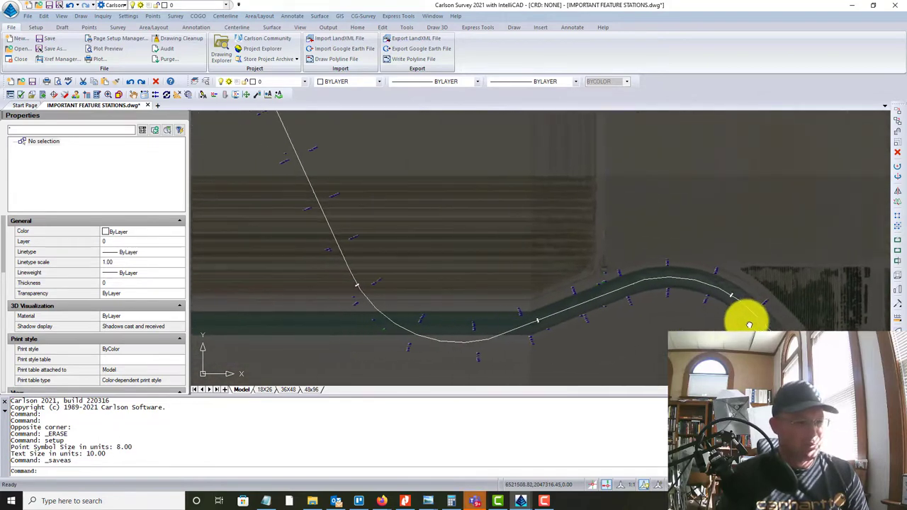
{"action": "middle_click_drag", "start_coordinate": [334, 181], "coordinate": [423, 353]}
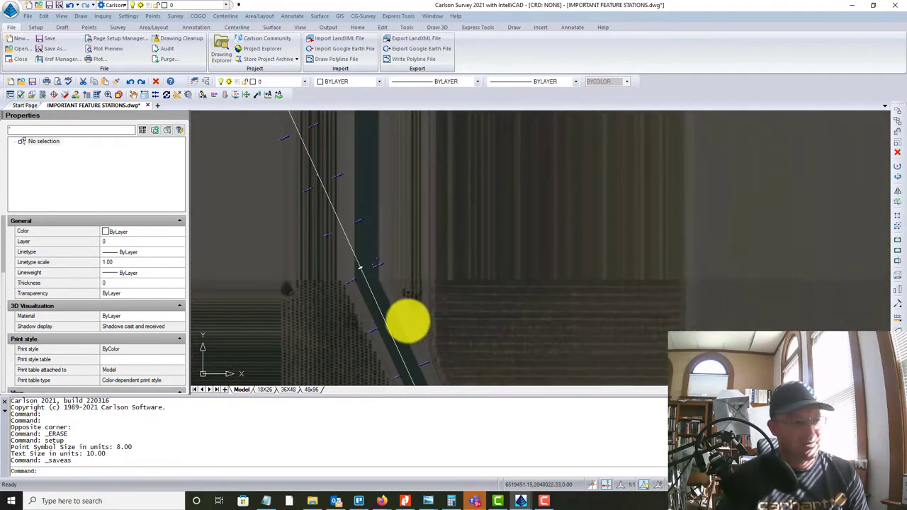
{"action": "scroll", "coordinate": [383, 291], "scroll_direction": "down", "scroll_amount": 4}
{"action": "scroll", "coordinate": [358, 287], "scroll_direction": "up", "scroll_amount": 4}
{"action": "middle_click_drag", "start_coordinate": [374, 324], "coordinate": [273, 234]}
{"action": "scroll", "coordinate": [274, 233], "scroll_direction": "down", "scroll_amount": 1}
{"action": "scroll", "coordinate": [426, 328], "scroll_direction": "down", "scroll_amount": 1}
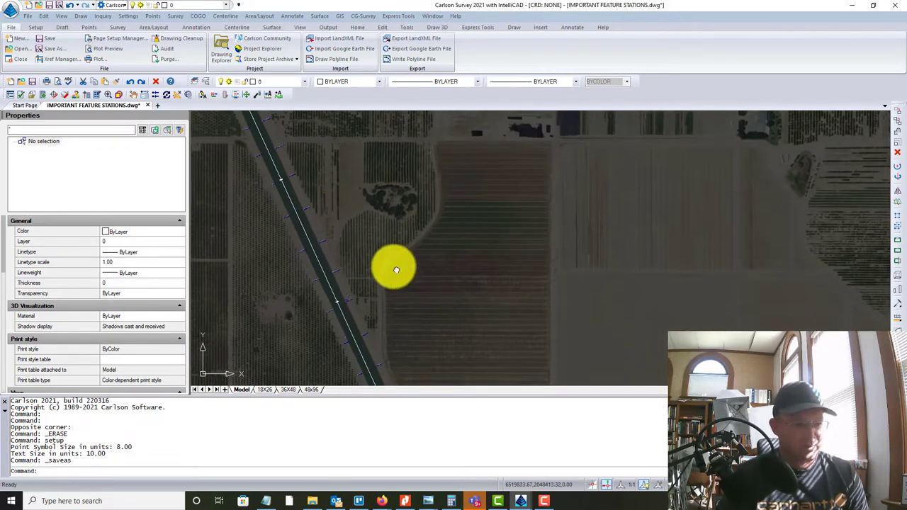
{"action": "mouse_move", "coordinate": [472, 372]}
{"action": "middle_mouse_down"}
{"action": "mouse_move", "coordinate": [347, 206]}
{"action": "mouse_move", "coordinate": [323, 190]}
{"action": "middle_mouse_up"}
{"action": "mouse_move", "coordinate": [556, 351]}
{"action": "middle_mouse_down"}
{"action": "mouse_move", "coordinate": [349, 248]}
{"action": "mouse_move", "coordinate": [308, 253]}
{"action": "middle_mouse_up"}
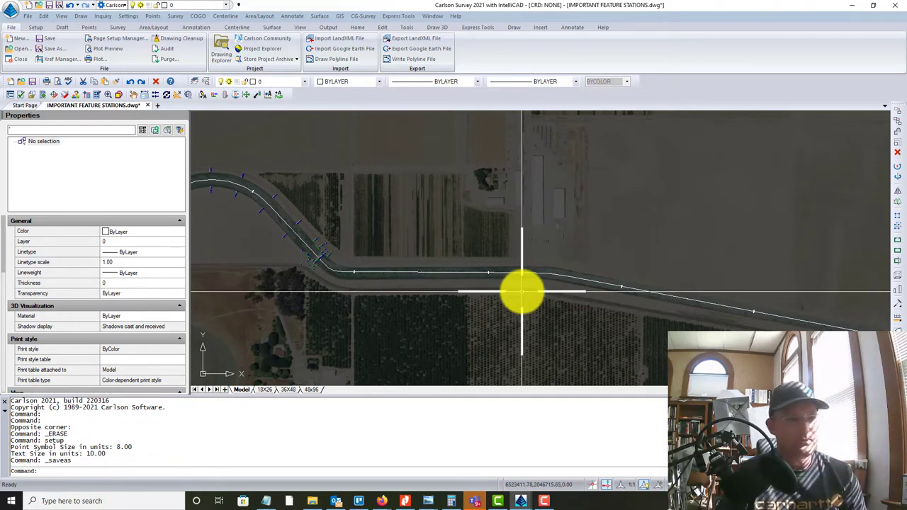
{"action": "scroll", "coordinate": [532, 279], "scroll_direction": "down", "scroll_amount": 2}
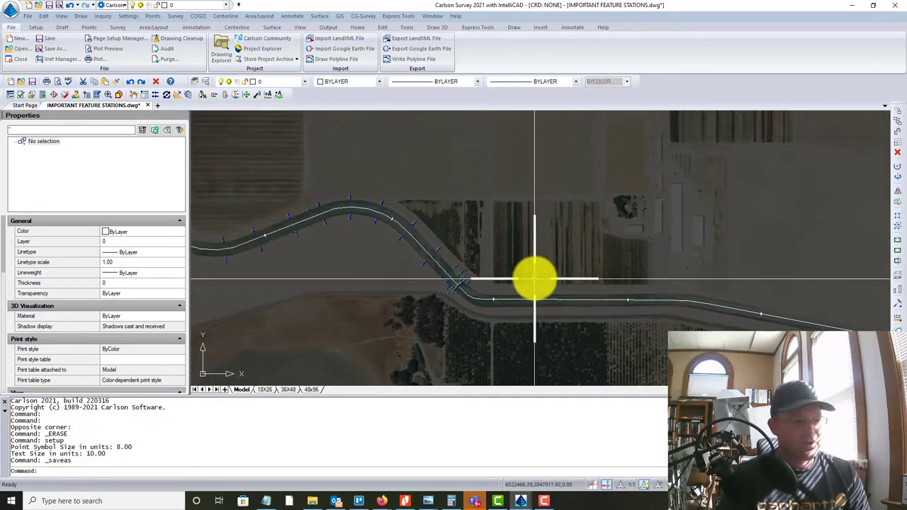
- Highlight the full canal centerline polyline to check its extent, and clear the selection
{"action": "left_click", "coordinate": [549, 303]}
{"action": "left_click", "coordinate": [539, 284]}
{"action": "scroll", "coordinate": [539, 284], "scroll_direction": "down", "scroll_amount": 3}
{"action": "key", "text": "Escape"}
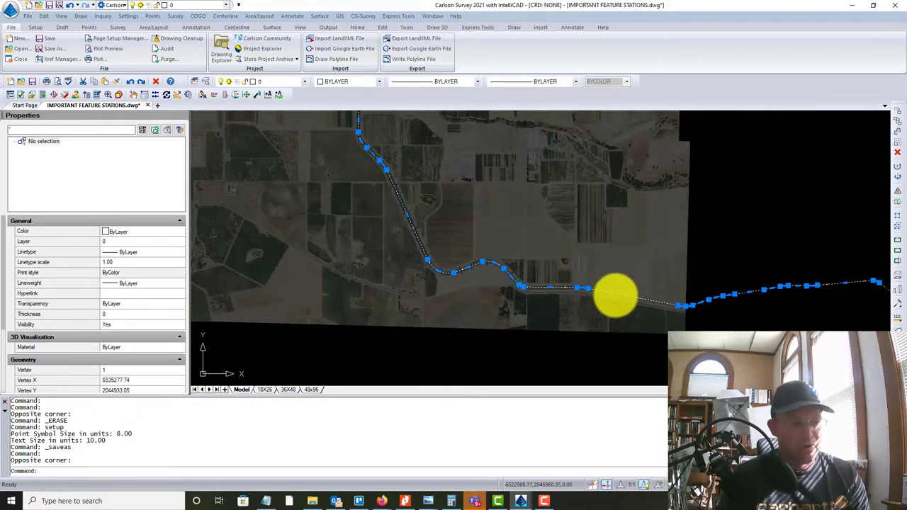
{"action": "middle_click_drag", "start_coordinate": [561, 335], "coordinate": [614, 371]}
{"action": "scroll", "coordinate": [385, 243], "scroll_direction": "down", "scroll_amount": 3}
{"action": "left_click", "coordinate": [704, 243]}
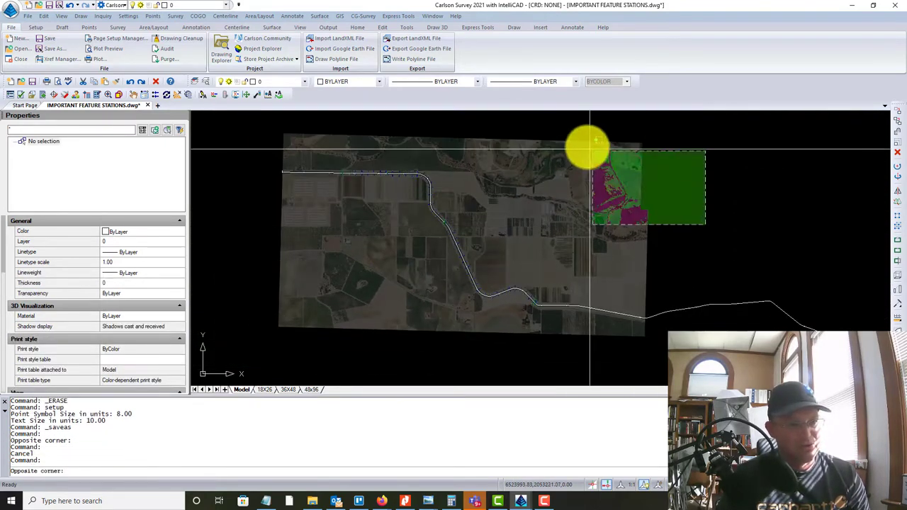
{"action": "left_click", "coordinate": [587, 148]}
{"action": "key", "text": "Escape"}
- Examine the bank survey points and feature points around the two canal bends at close range
{"action": "scroll", "coordinate": [500, 239], "scroll_direction": "up", "scroll_amount": 8}
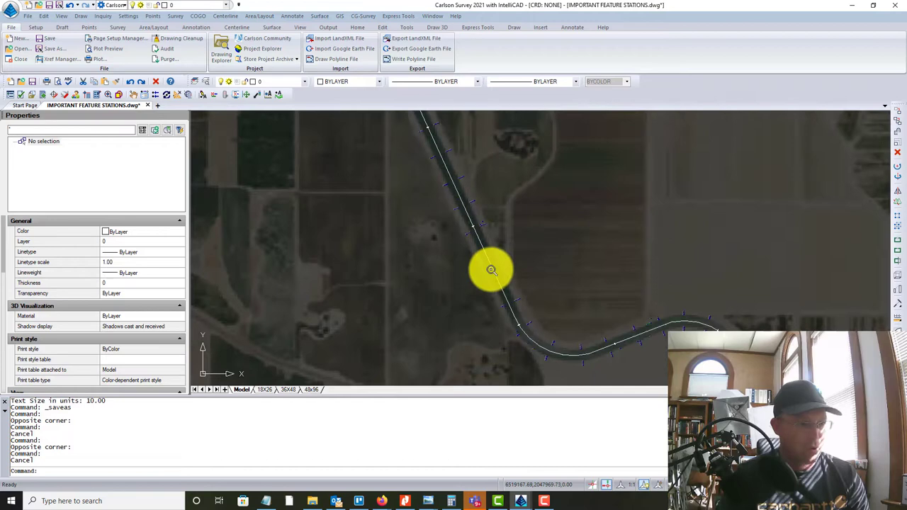
{"action": "scroll", "coordinate": [491, 268], "scroll_direction": "up", "scroll_amount": 3}
{"action": "key", "text": "Escape"}
{"action": "middle_click_drag", "start_coordinate": [561, 294], "coordinate": [362, 121]}
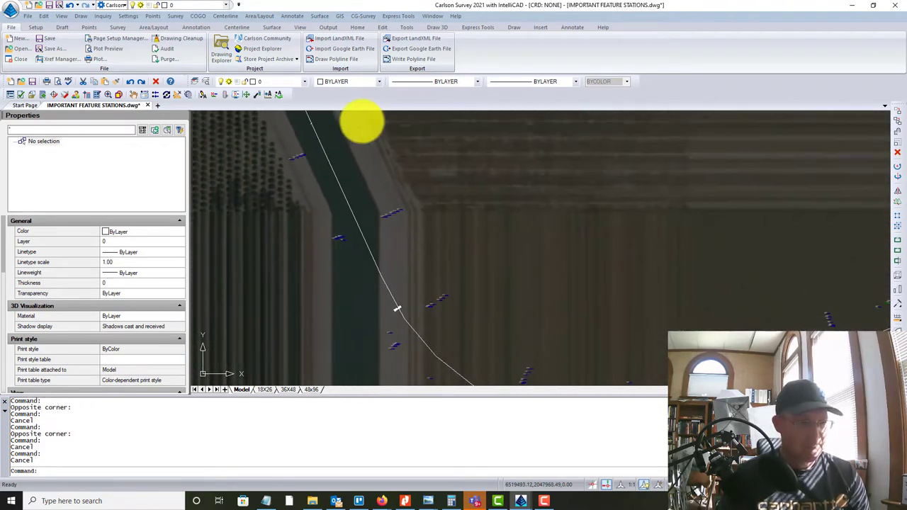
{"action": "mouse_move", "coordinate": [507, 244]}
{"action": "middle_mouse_down"}
{"action": "mouse_move", "coordinate": [387, 197]}
{"action": "mouse_move", "coordinate": [263, 124]}
{"action": "middle_mouse_up"}
{"action": "mouse_move", "coordinate": [581, 199]}
{"action": "middle_mouse_down"}
{"action": "mouse_move", "coordinate": [350, 290]}
{"action": "mouse_move", "coordinate": [302, 269]}
{"action": "middle_mouse_up"}
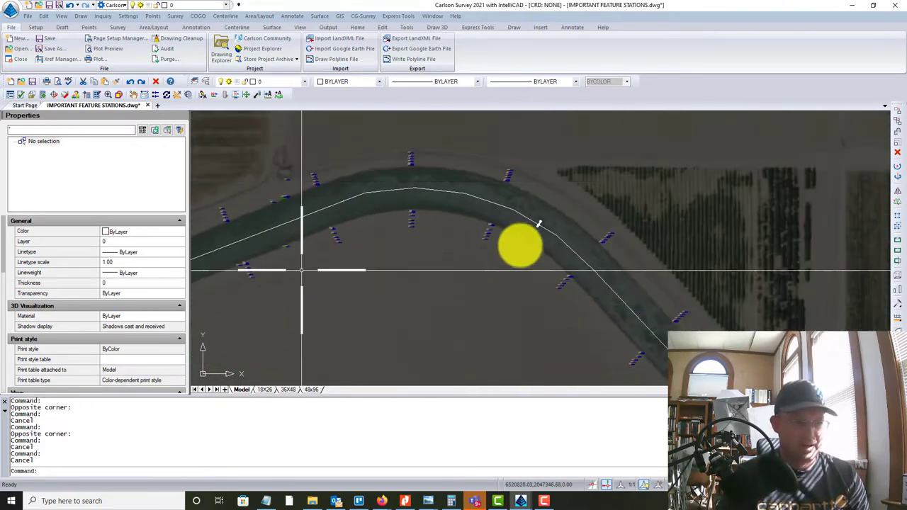
{"action": "scroll", "coordinate": [514, 241], "scroll_direction": "up", "scroll_amount": 4}
{"action": "scroll", "coordinate": [438, 200], "scroll_direction": "up", "scroll_amount": 3}
{"action": "scroll", "coordinate": [465, 231], "scroll_direction": "down", "scroll_amount": 8}
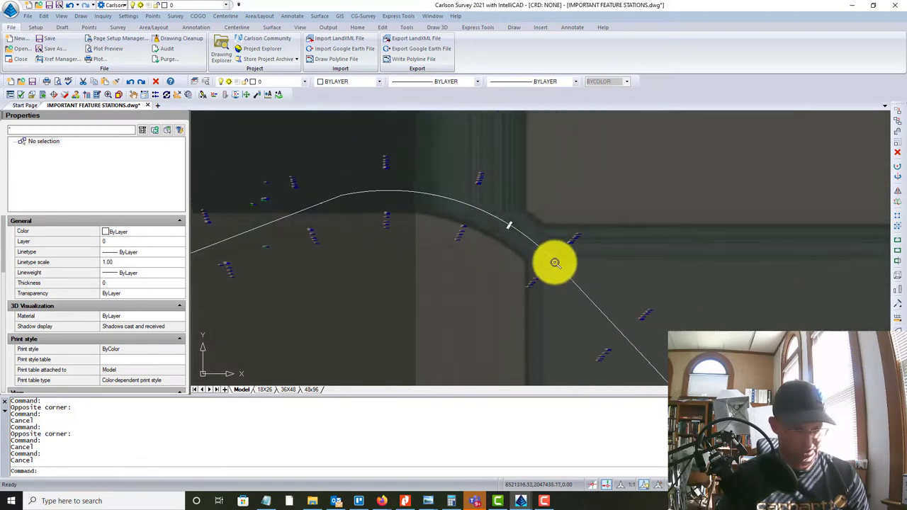
{"action": "mouse_move", "coordinate": [596, 270]}
{"action": "middle_mouse_down"}
{"action": "mouse_move", "coordinate": [528, 198]}
{"action": "mouse_move", "coordinate": [480, 170]}
{"action": "mouse_move", "coordinate": [515, 233]}
{"action": "mouse_move", "coordinate": [539, 232]}
{"action": "middle_mouse_up"}
{"action": "middle_click_drag", "start_coordinate": [370, 212], "coordinate": [672, 289]}
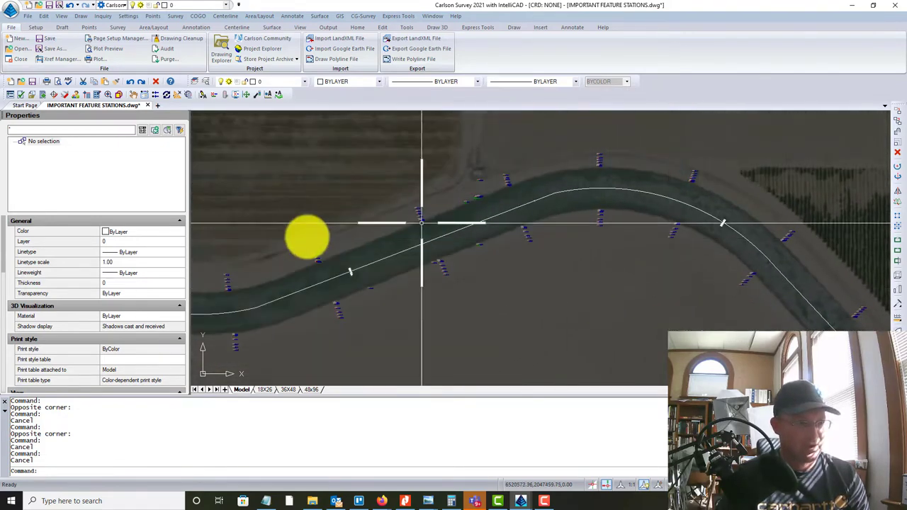
{"action": "mouse_move", "coordinate": [400, 242]}
{"action": "middle_mouse_down"}
{"action": "mouse_move", "coordinate": [650, 199]}
{"action": "mouse_move", "coordinate": [644, 235]}
{"action": "mouse_move", "coordinate": [541, 216]}
{"action": "mouse_move", "coordinate": [370, 259]}
{"action": "middle_mouse_up"}
{"action": "middle_click_drag", "start_coordinate": [654, 263], "coordinate": [390, 244]}
{"action": "mouse_move", "coordinate": [699, 227]}
{"action": "middle_mouse_down"}
{"action": "mouse_move", "coordinate": [581, 192]}
{"action": "mouse_move", "coordinate": [543, 243]}
{"action": "middle_mouse_up"}
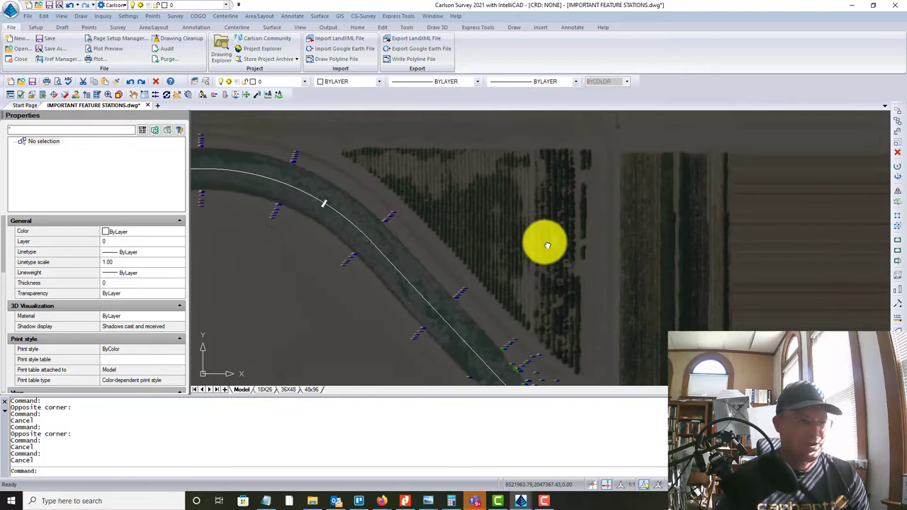
{"action": "middle_click_drag", "start_coordinate": [501, 195], "coordinate": [621, 216]}
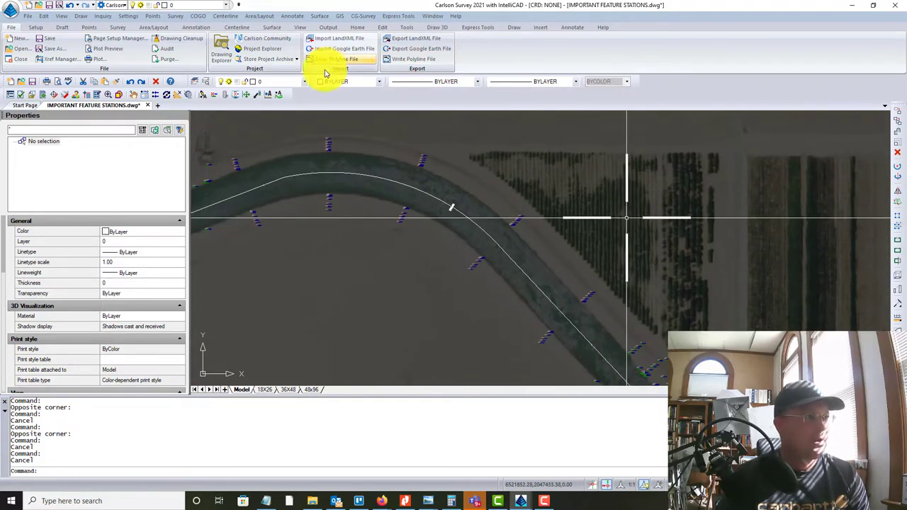
- Open the Label Station-Offset settings and review the available label fields
{"action": "left_click", "coordinate": [230, 15]}
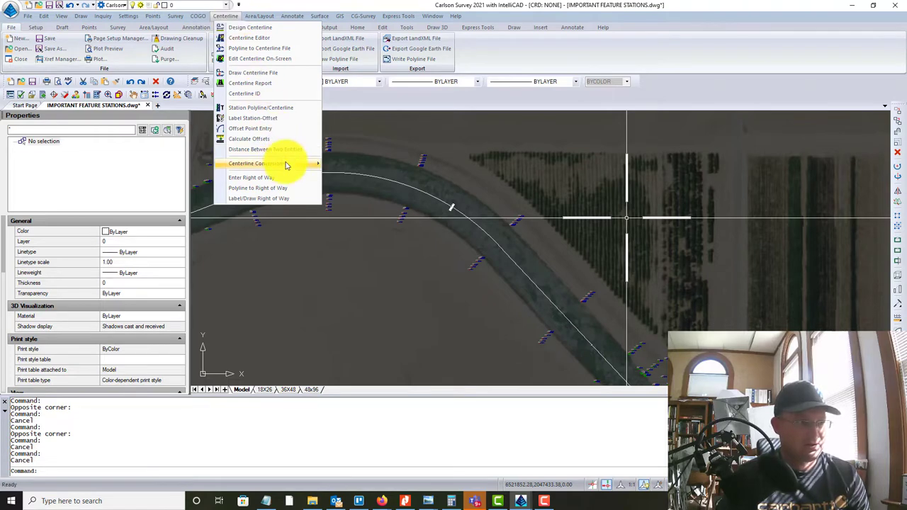
{"action": "mouse_move", "coordinate": [286, 165]}
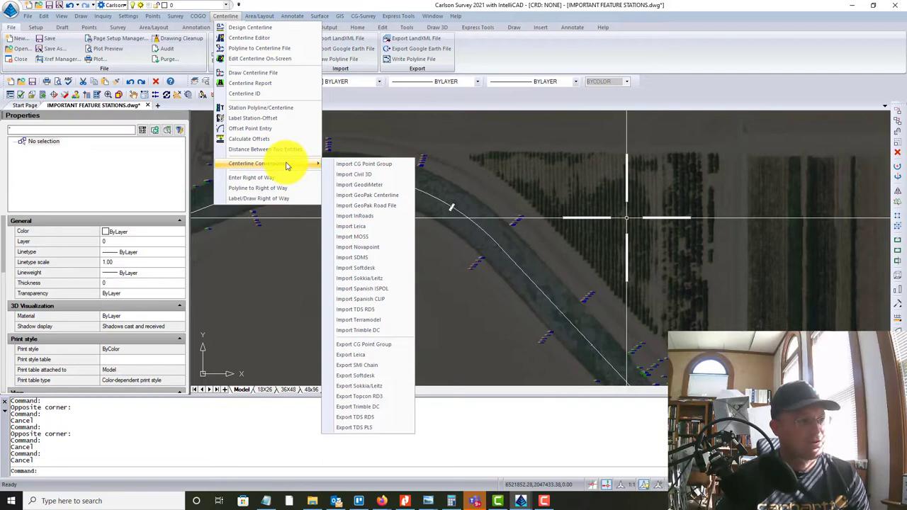
{"action": "left_click", "coordinate": [281, 119]}
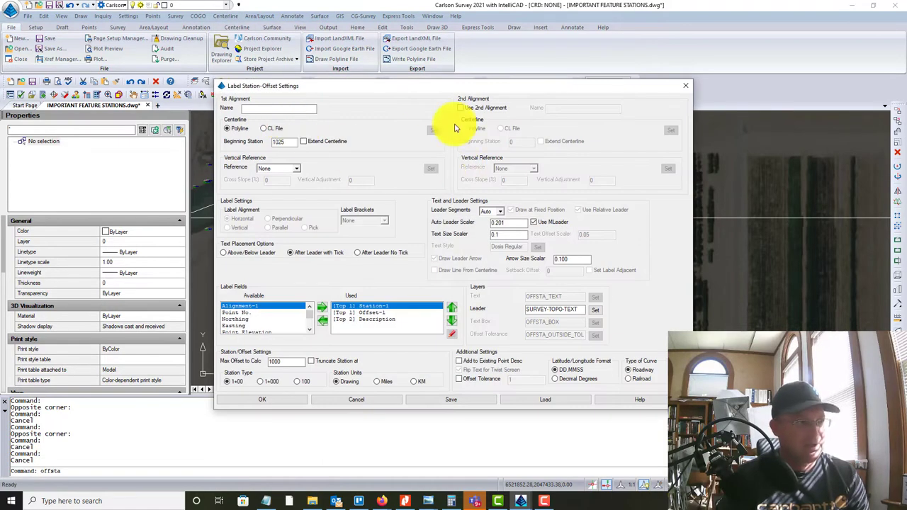
{"action": "left_click_drag", "start_coordinate": [439, 91], "coordinate": [512, 75]}
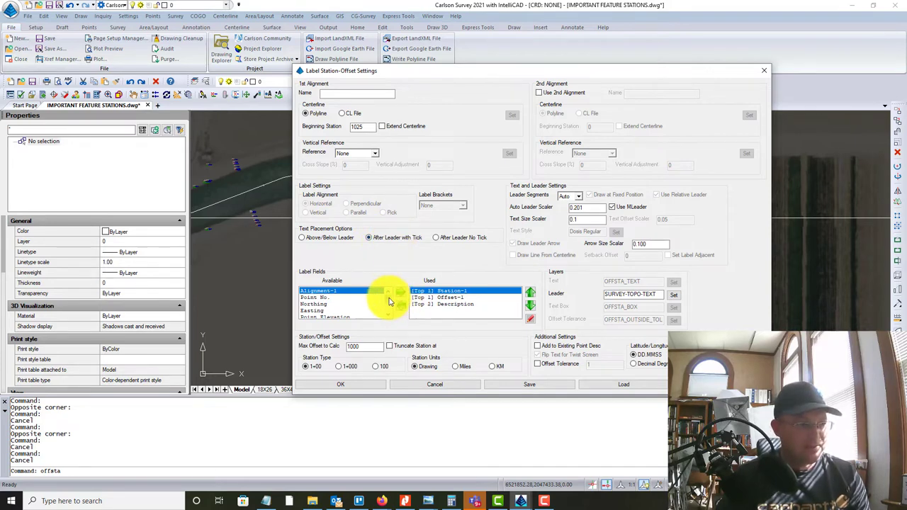
{"action": "mouse_move", "coordinate": [389, 302]}
{"action": "left_mouse_down"}
{"action": "mouse_move", "coordinate": [399, 309]}
{"action": "mouse_move", "coordinate": [399, 298]}
{"action": "left_mouse_up"}
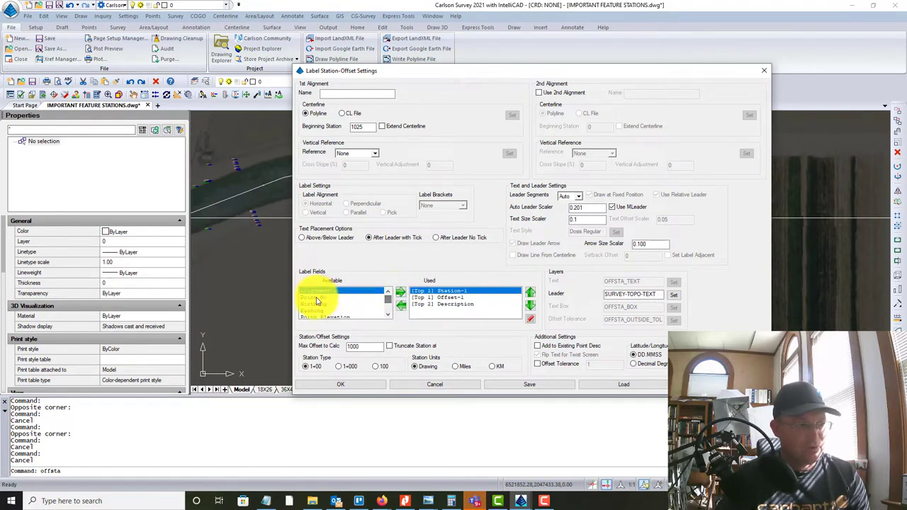
{"action": "scroll", "coordinate": [360, 302], "scroll_direction": "down", "scroll_amount": 3}
{"action": "scroll", "coordinate": [360, 305], "scroll_direction": "down", "scroll_amount": 2}
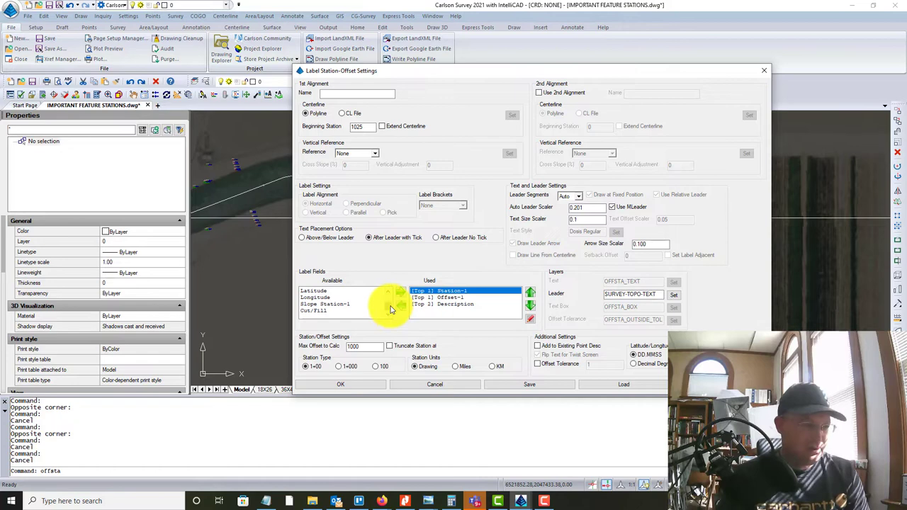
{"action": "mouse_move", "coordinate": [390, 310]}
{"action": "left_mouse_down"}
{"action": "mouse_move", "coordinate": [390, 299]}
{"action": "mouse_move", "coordinate": [392, 316]}
{"action": "left_mouse_up"}
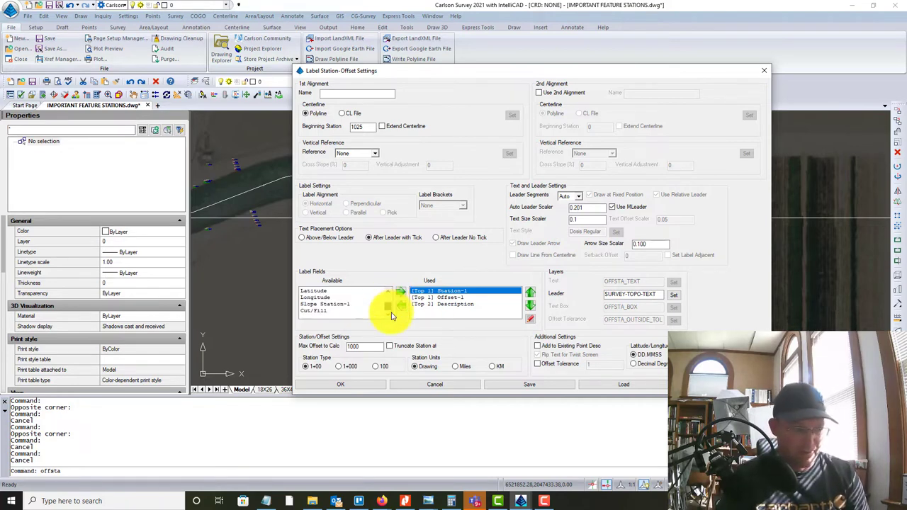
- Move the Description label field to the first row above the leader, and remove it from the used fields
{"action": "left_click", "coordinate": [459, 298]}
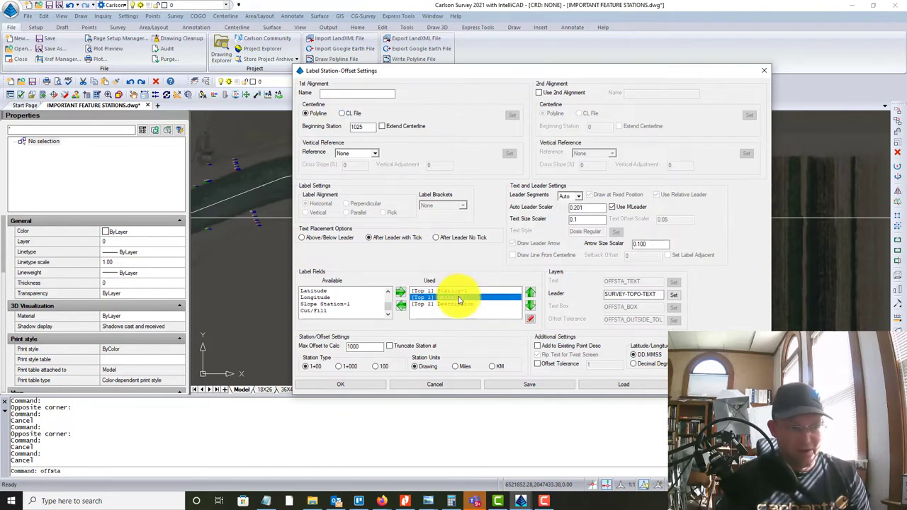
{"action": "left_click", "coordinate": [459, 306]}
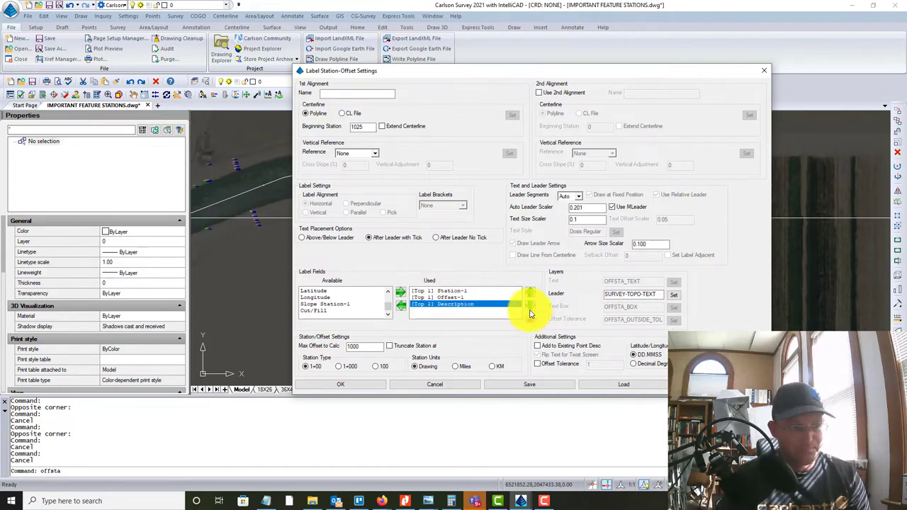
{"action": "left_click", "coordinate": [401, 306]}
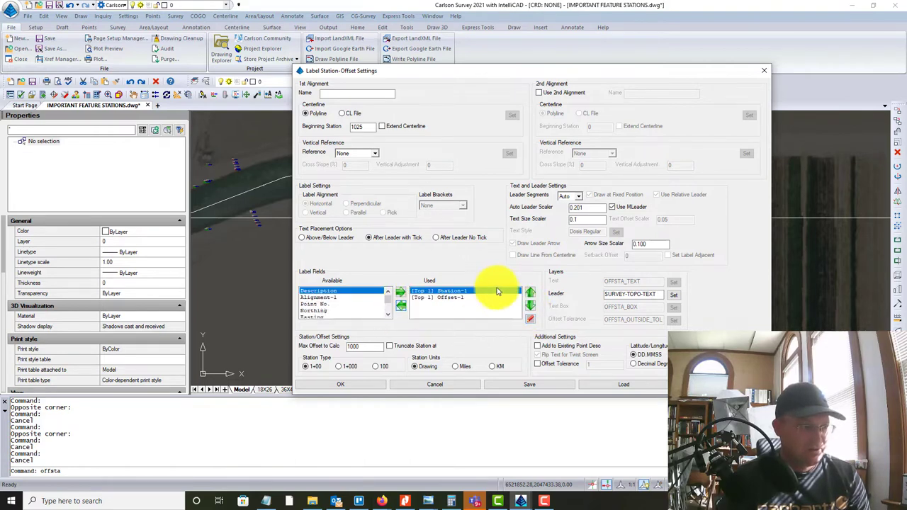
{"action": "left_click", "coordinate": [458, 297]}
{"action": "left_click", "coordinate": [456, 291]}
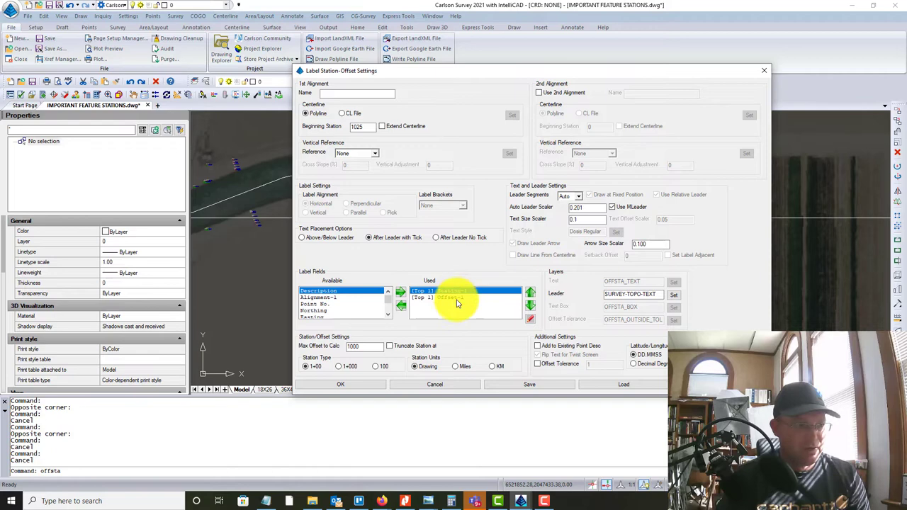
- Add Description to the used label fields in row 2 above the leader, with the coordinate file as its source
{"action": "left_click", "coordinate": [401, 293]}
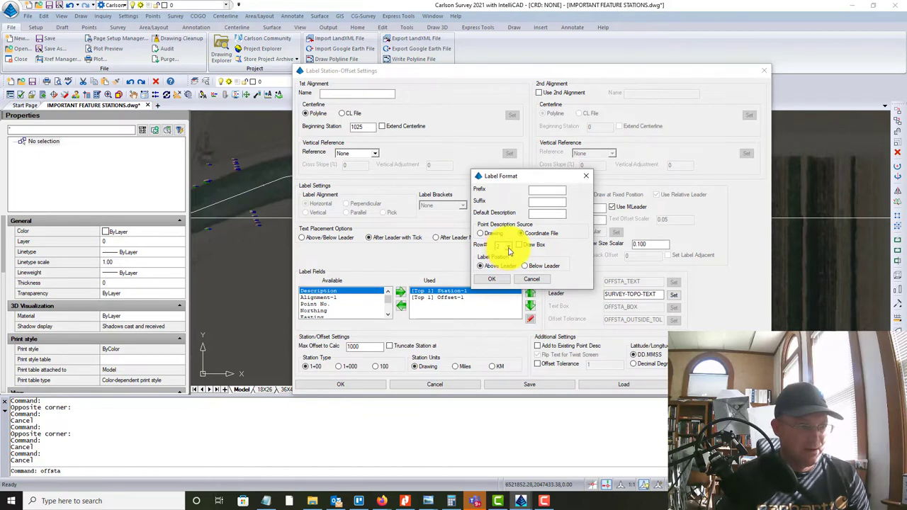
{"action": "left_click", "coordinate": [505, 259]}
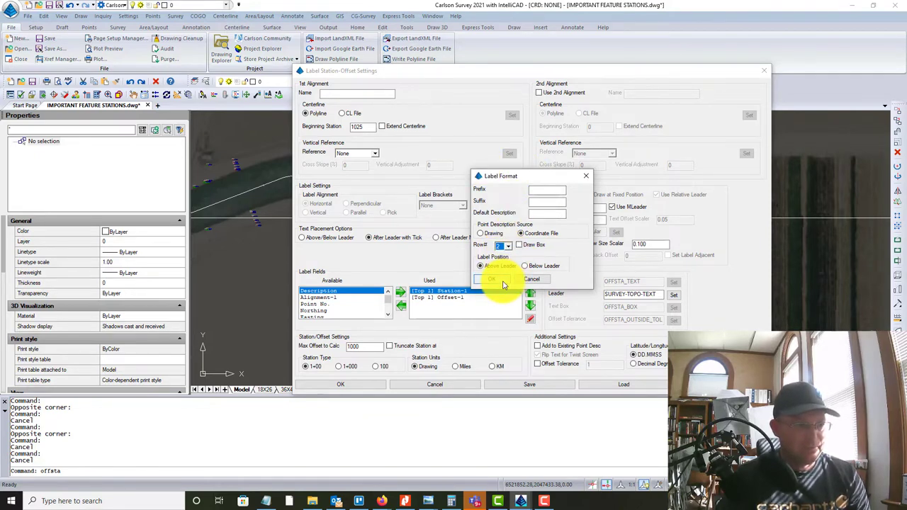
{"action": "left_click", "coordinate": [502, 281]}
{"action": "left_click", "coordinate": [456, 303]}
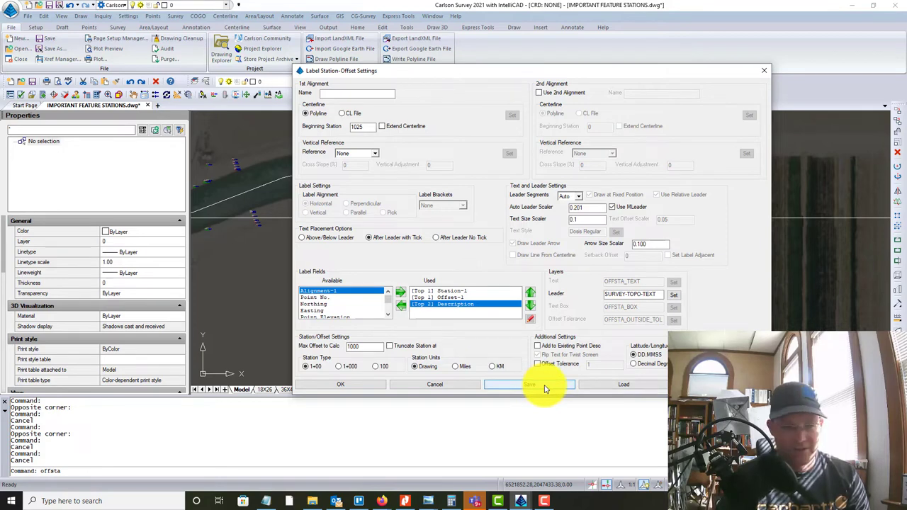
- Accept the Label Station-Offset settings and select the canal centerline polyline as Alignment-1
{"action": "left_click", "coordinate": [354, 385]}
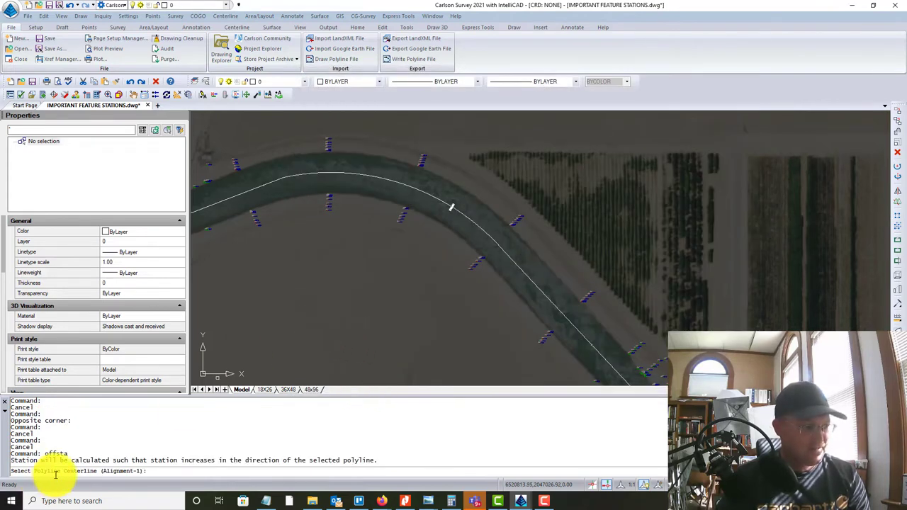
{"action": "scroll", "coordinate": [571, 336], "scroll_direction": "down", "scroll_amount": 3}
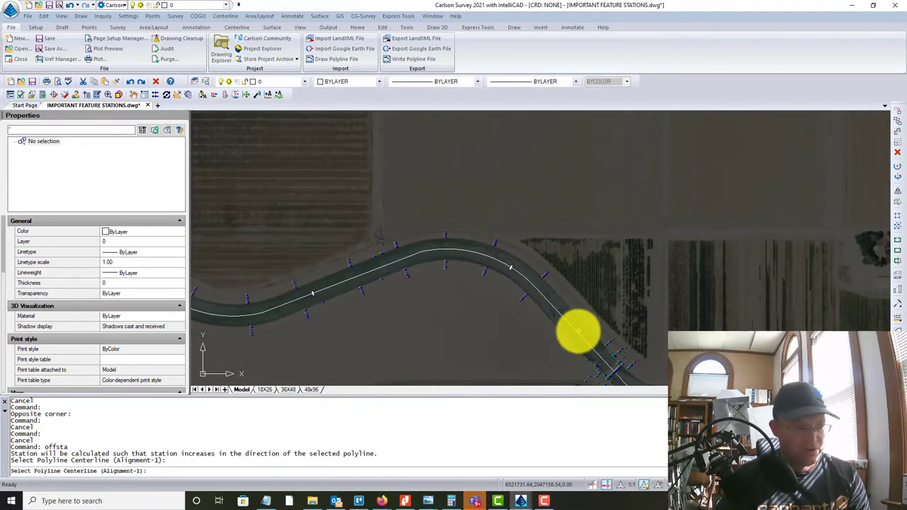
{"action": "left_click", "coordinate": [574, 333]}
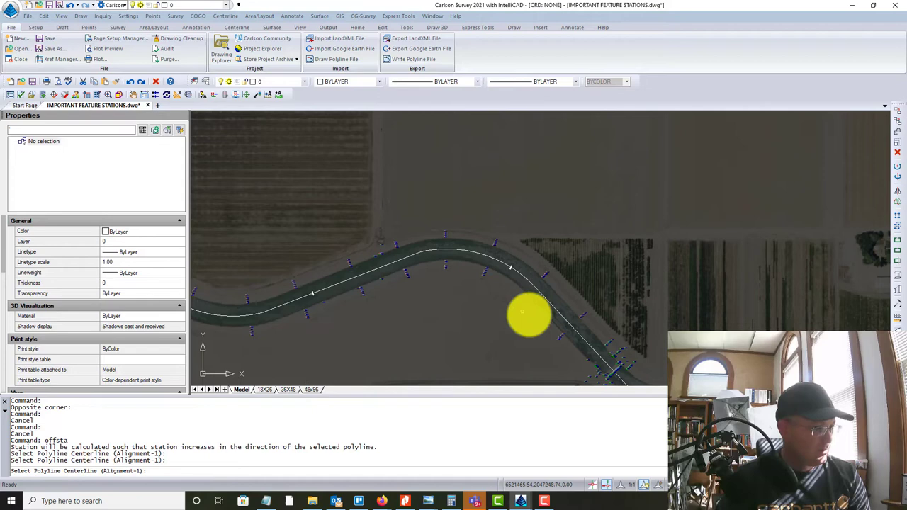
{"action": "left_click", "coordinate": [554, 309]}
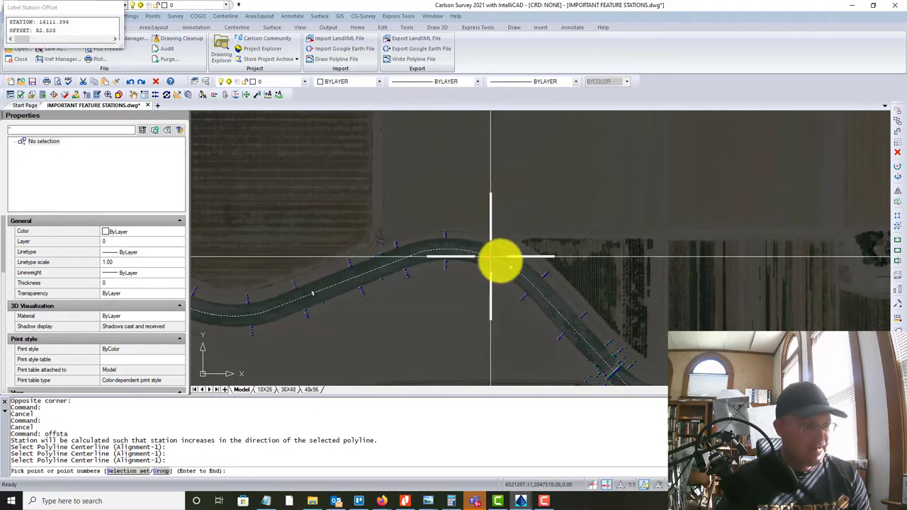
- Label the valve point cluster on the canal's upper bank, before the second bend, with the description 36" GATE VALVE
{"action": "scroll", "coordinate": [532, 285], "scroll_direction": "up", "scroll_amount": 2}
{"action": "scroll", "coordinate": [525, 276], "scroll_direction": "up", "scroll_amount": 2}
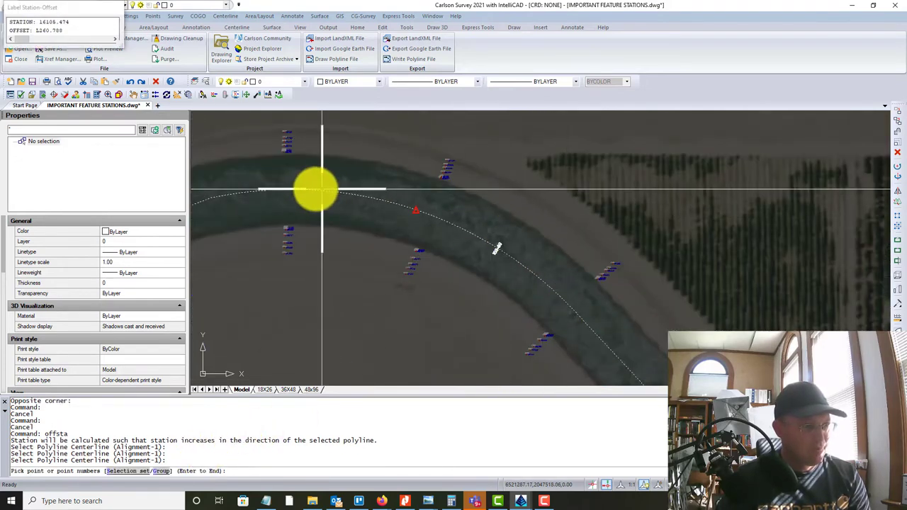
{"action": "scroll", "coordinate": [523, 217], "scroll_direction": "down", "scroll_amount": 1}
{"action": "scroll", "coordinate": [735, 223], "scroll_direction": "up", "scroll_amount": 3}
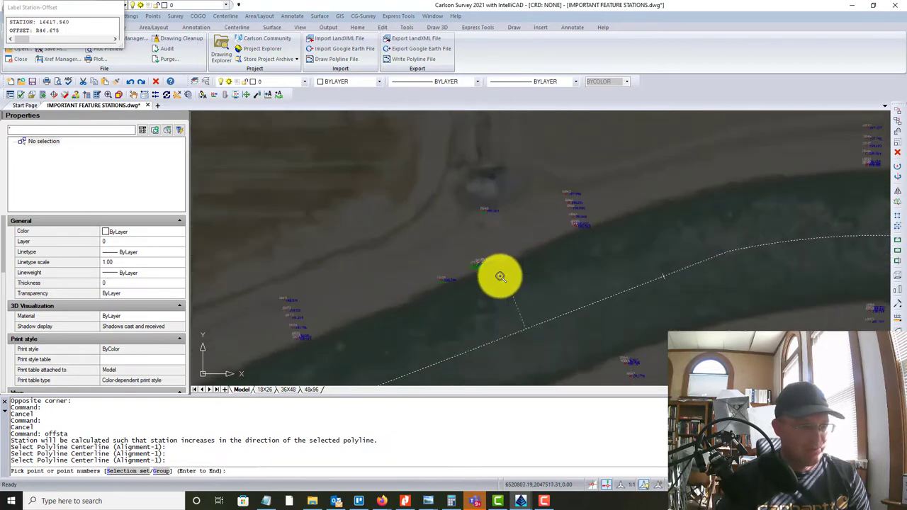
{"action": "scroll", "coordinate": [500, 273], "scroll_direction": "up", "scroll_amount": 3}
{"action": "scroll", "coordinate": [506, 228], "scroll_direction": "up", "scroll_amount": 3}
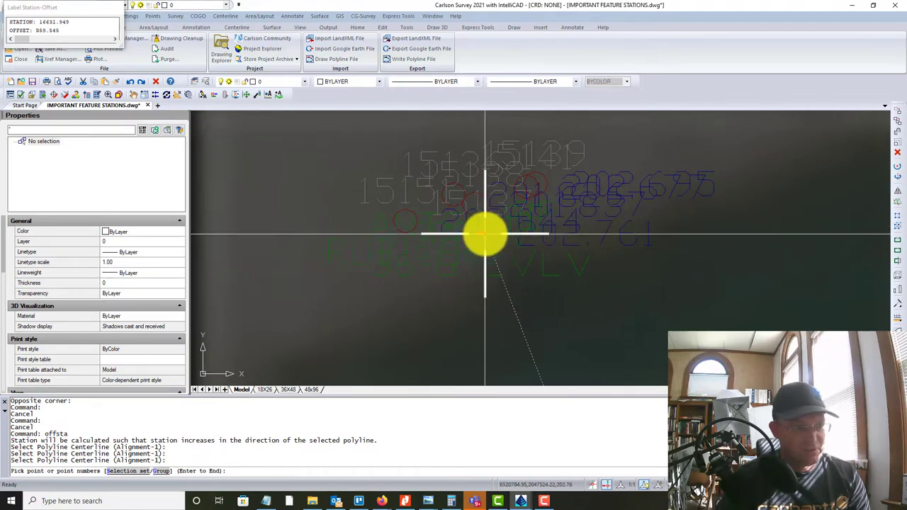
{"action": "left_click", "coordinate": [485, 234]}
{"action": "scroll", "coordinate": [553, 253], "scroll_direction": "down", "scroll_amount": 5}
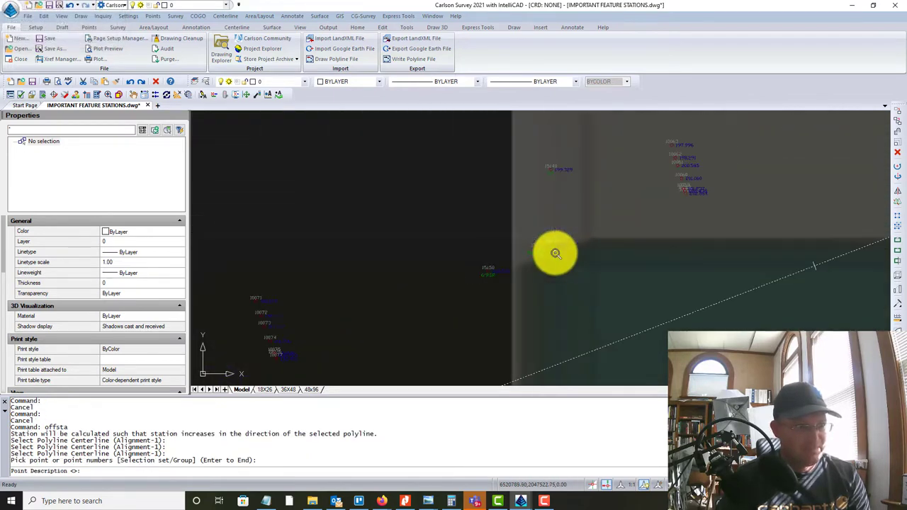
{"action": "scroll", "coordinate": [555, 253], "scroll_direction": "down", "scroll_amount": 2}
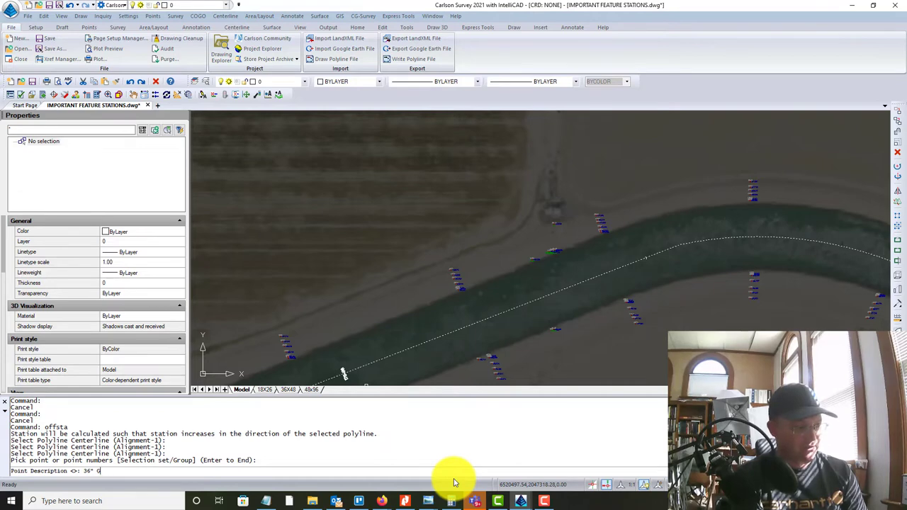
{"action": "type", "text": "E VALV"}
{"action": "key", "text": "Return"}
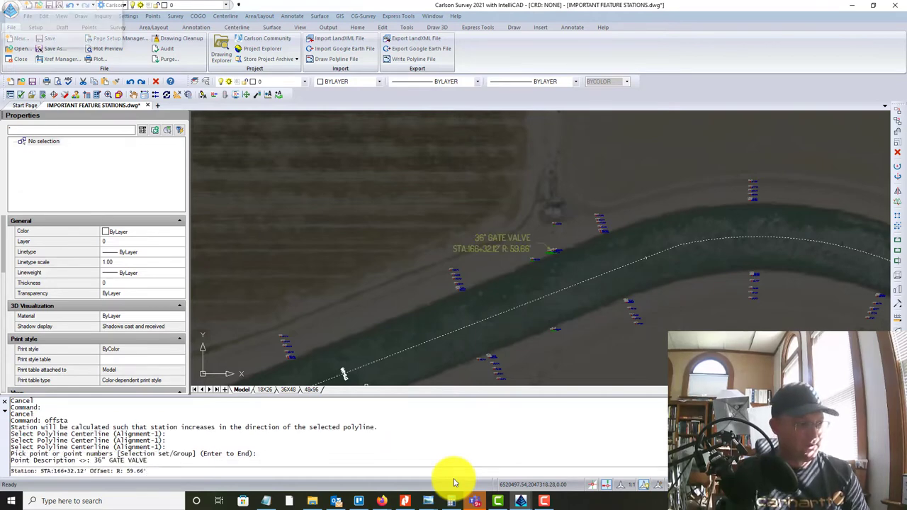
- Label the single bank point just southwest of the 36" gate valve with the description 6" RISER
{"action": "scroll", "coordinate": [526, 256], "scroll_direction": "up", "scroll_amount": 3}
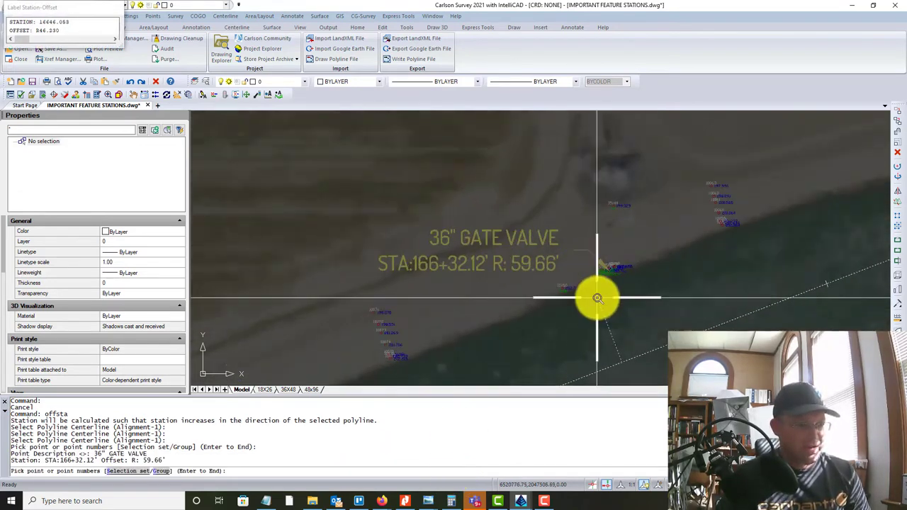
{"action": "scroll", "coordinate": [593, 298], "scroll_direction": "up", "scroll_amount": 2}
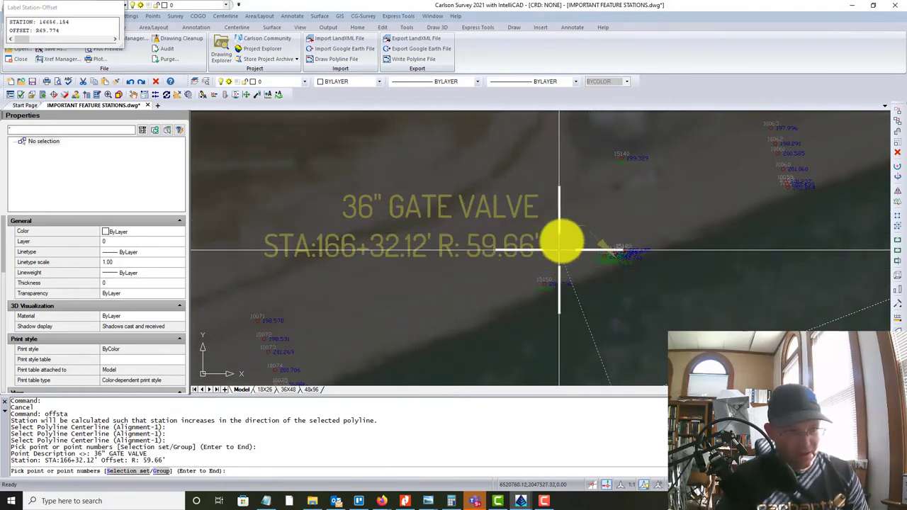
{"action": "scroll", "coordinate": [575, 304], "scroll_direction": "up", "scroll_amount": 2}
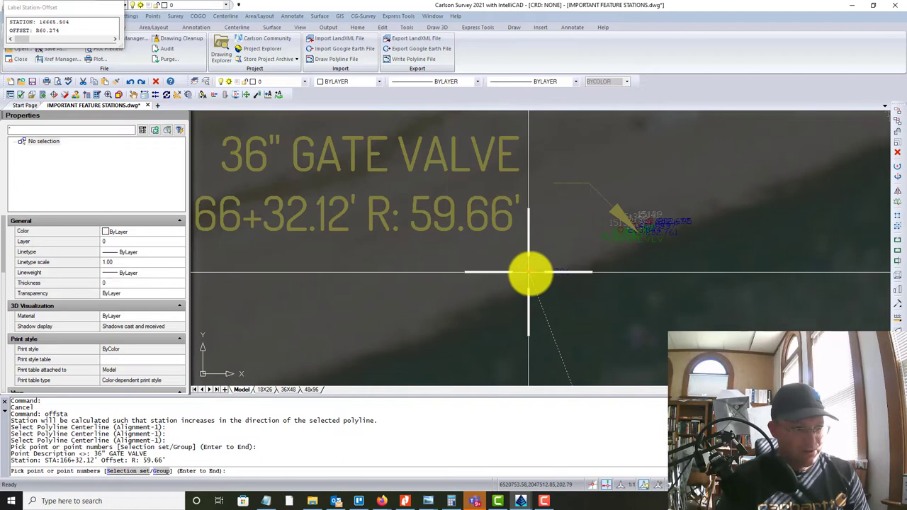
{"action": "left_click", "coordinate": [543, 286]}
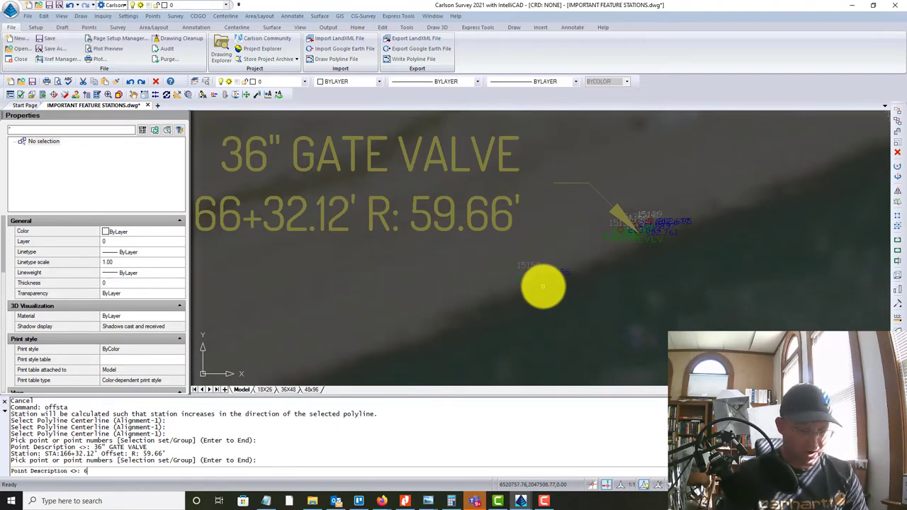
{"action": "key", "text": "Return"}
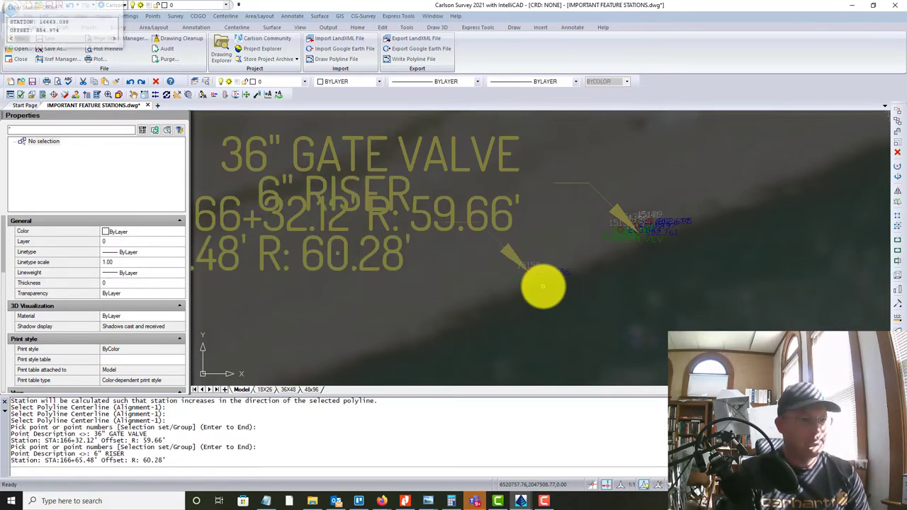
- Label point 10214, on the east bank near station 190+00, with the description UNKOWN OBJECT
{"action": "scroll", "coordinate": [471, 213], "scroll_direction": "down", "scroll_amount": 2}
{"action": "mouse_move", "coordinate": [415, 275]}
{"action": "middle_mouse_down"}
{"action": "mouse_move", "coordinate": [824, 134]}
{"action": "mouse_move", "coordinate": [878, 101]}
{"action": "middle_mouse_up"}
{"action": "scroll", "coordinate": [737, 215], "scroll_direction": "down", "scroll_amount": 4}
{"action": "middle_click_drag", "start_coordinate": [621, 285], "coordinate": [838, 274]}
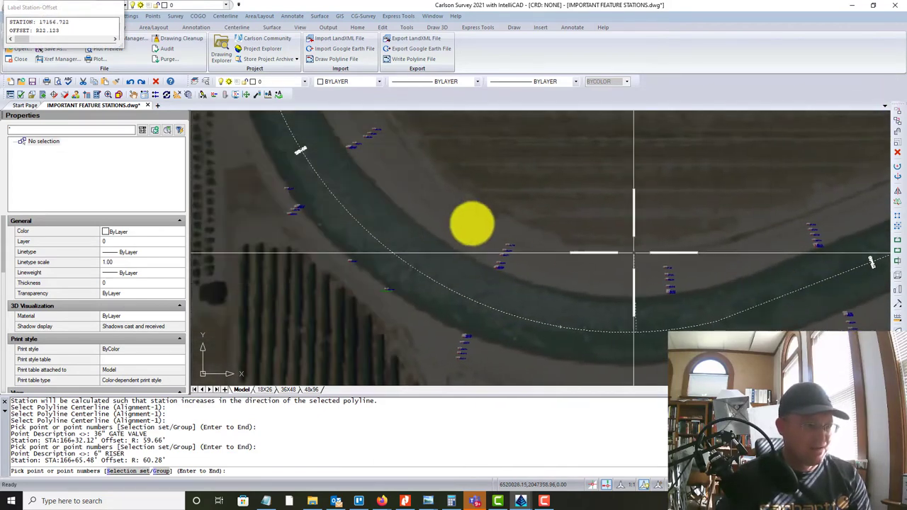
{"action": "middle_click_drag", "start_coordinate": [502, 244], "coordinate": [687, 401]}
{"action": "middle_click_drag", "start_coordinate": [504, 210], "coordinate": [573, 371]}
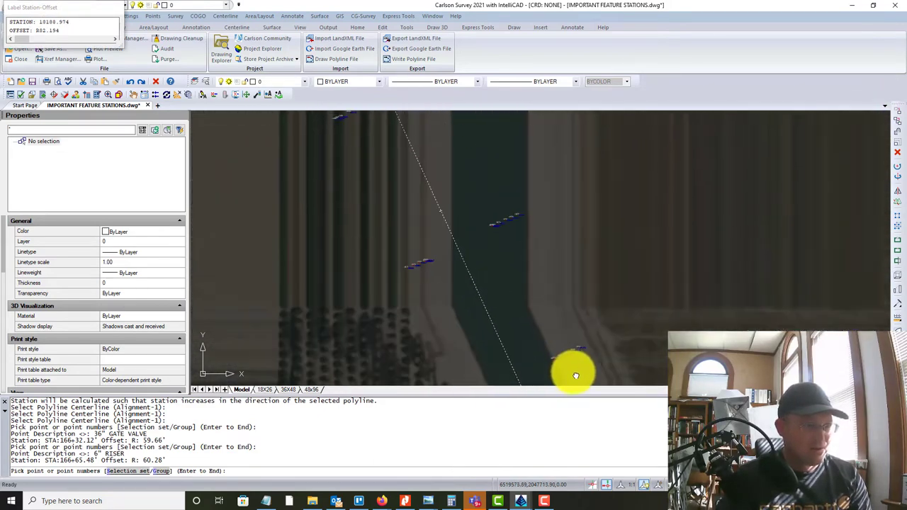
{"action": "middle_click_drag", "start_coordinate": [470, 195], "coordinate": [550, 385]}
{"action": "middle_click_drag", "start_coordinate": [458, 170], "coordinate": [542, 356]}
{"action": "scroll", "coordinate": [537, 282], "scroll_direction": "up", "scroll_amount": 5}
{"action": "scroll", "coordinate": [537, 282], "scroll_direction": "up", "scroll_amount": 6}
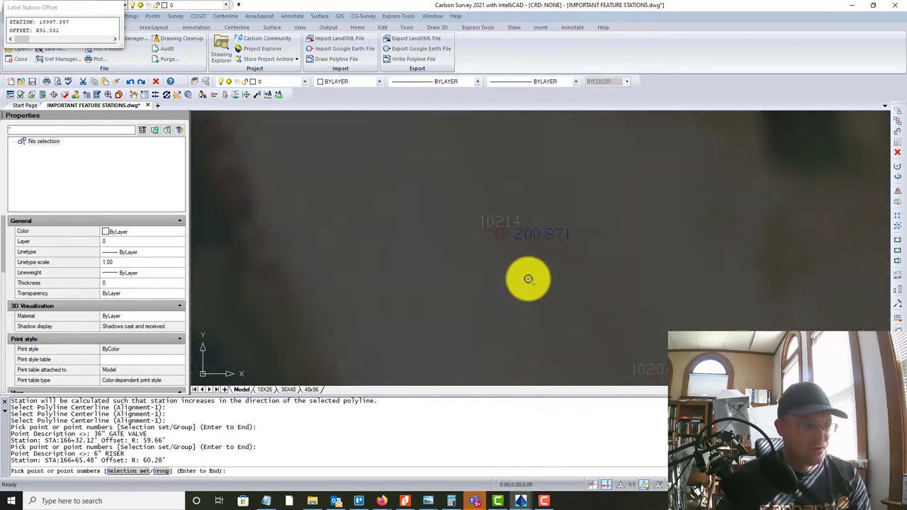
{"action": "scroll", "coordinate": [510, 202], "scroll_direction": "down", "scroll_amount": 5}
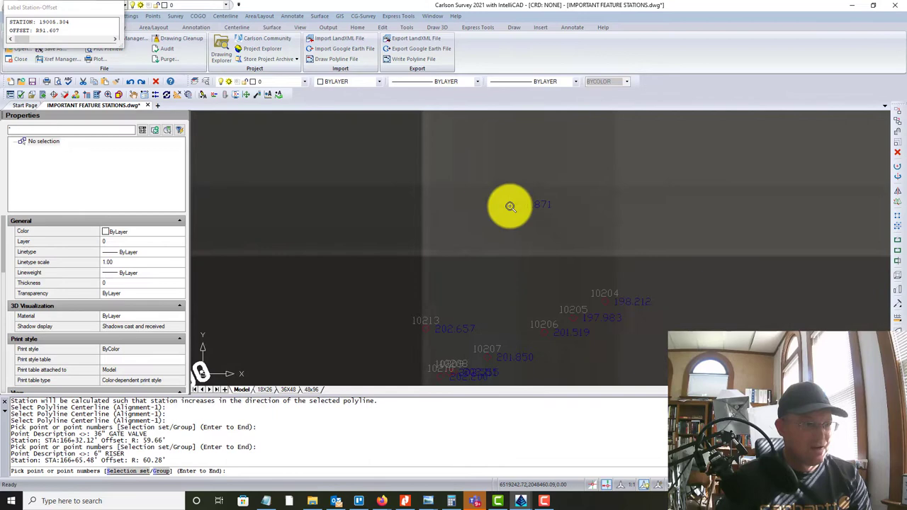
{"action": "scroll", "coordinate": [509, 206], "scroll_direction": "up", "scroll_amount": 3}
{"action": "left_click", "coordinate": [509, 206]}
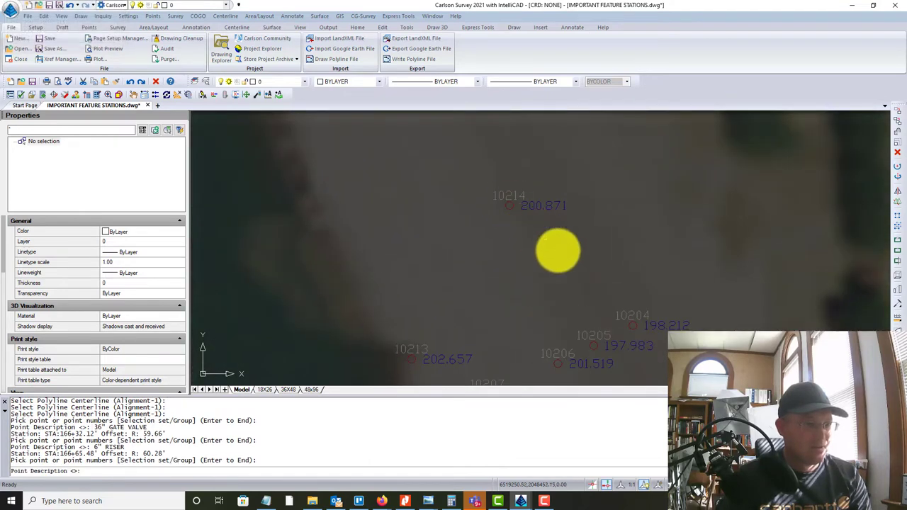
{"action": "scroll", "coordinate": [557, 249], "scroll_direction": "down", "scroll_amount": 4}
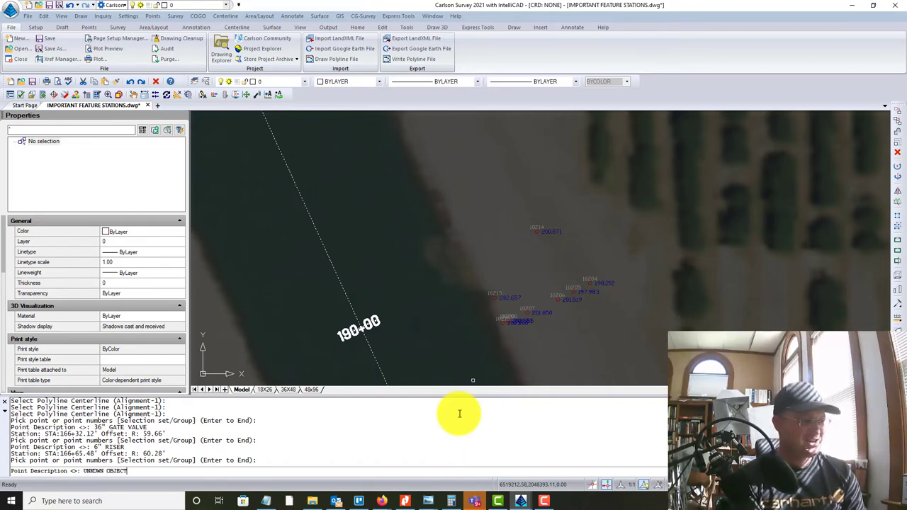
{"action": "type", "text": "UNKOWN OBJECT"}
{"action": "key", "text": "Return"}
- Label the valve point cluster on the east bank beside the crossing at station 210+00 as 6" GATE VALVE, and end the labeling command
{"action": "scroll", "coordinate": [640, 158], "scroll_direction": "up", "scroll_amount": 5}
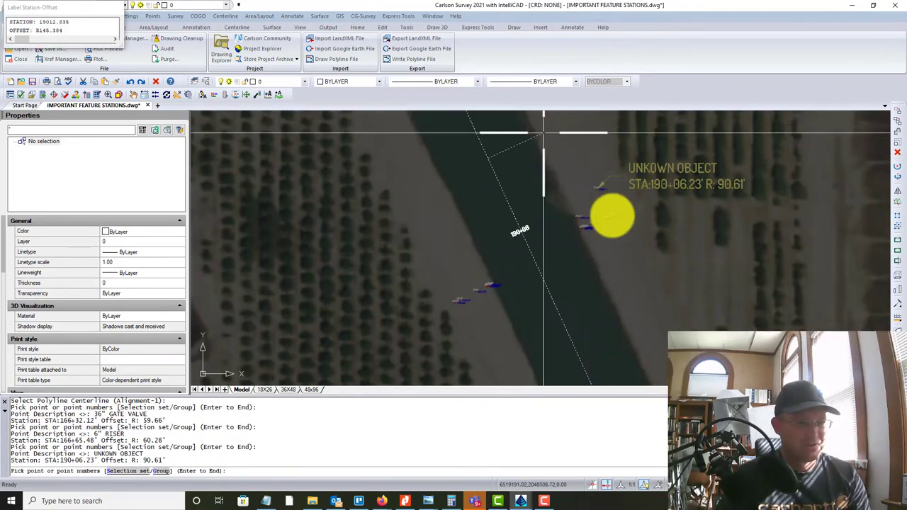
{"action": "middle_click_drag", "start_coordinate": [594, 221], "coordinate": [583, 373]}
{"action": "middle_click_drag", "start_coordinate": [472, 155], "coordinate": [578, 383]}
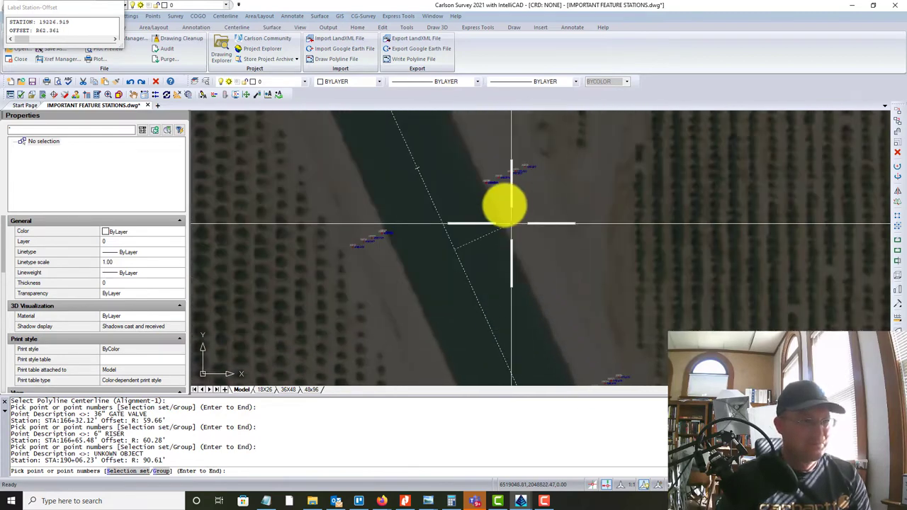
{"action": "middle_click_drag", "start_coordinate": [505, 205], "coordinate": [592, 411]}
{"action": "middle_click_drag", "start_coordinate": [548, 216], "coordinate": [624, 413]}
{"action": "middle_click_drag", "start_coordinate": [499, 187], "coordinate": [646, 385]}
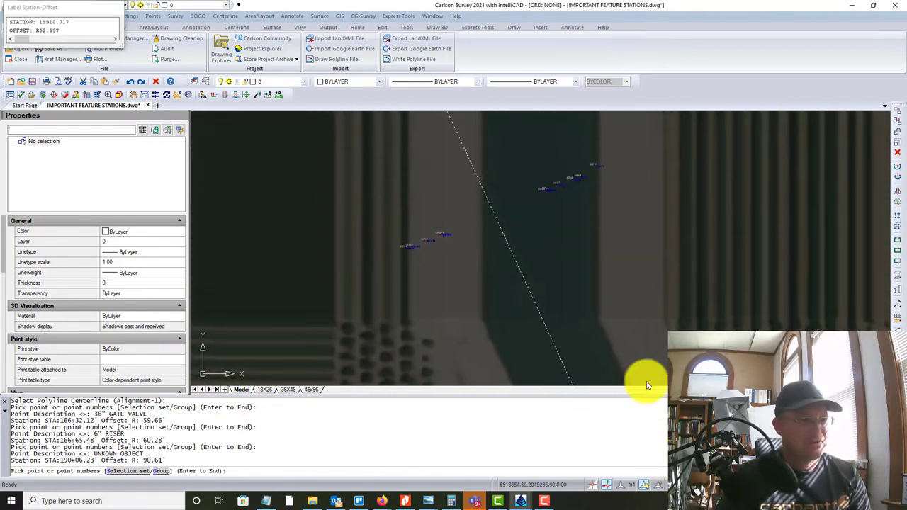
{"action": "middle_click_drag", "start_coordinate": [560, 226], "coordinate": [650, 472]}
{"action": "mouse_move", "coordinate": [563, 233]}
{"action": "middle_mouse_down"}
{"action": "mouse_move", "coordinate": [638, 425]}
{"action": "mouse_move", "coordinate": [691, 425]}
{"action": "middle_mouse_up"}
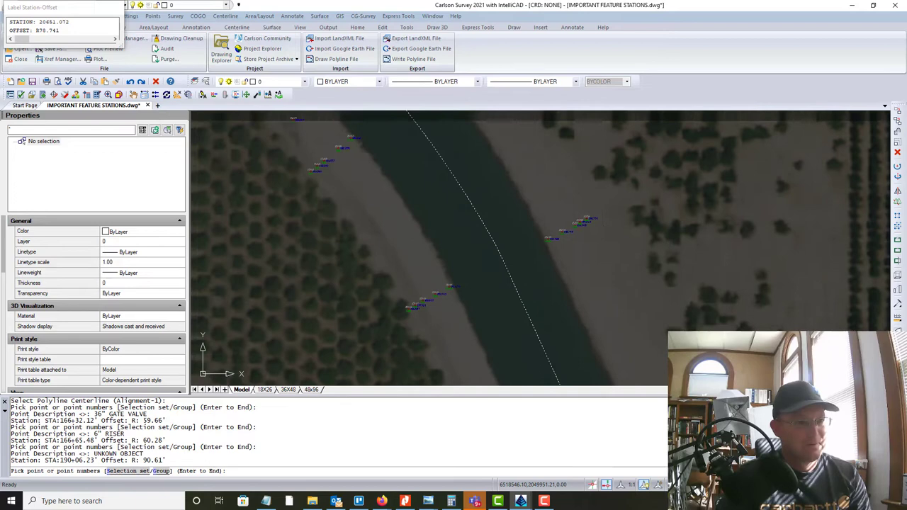
{"action": "scroll", "coordinate": [587, 270], "scroll_direction": "up", "scroll_amount": 5}
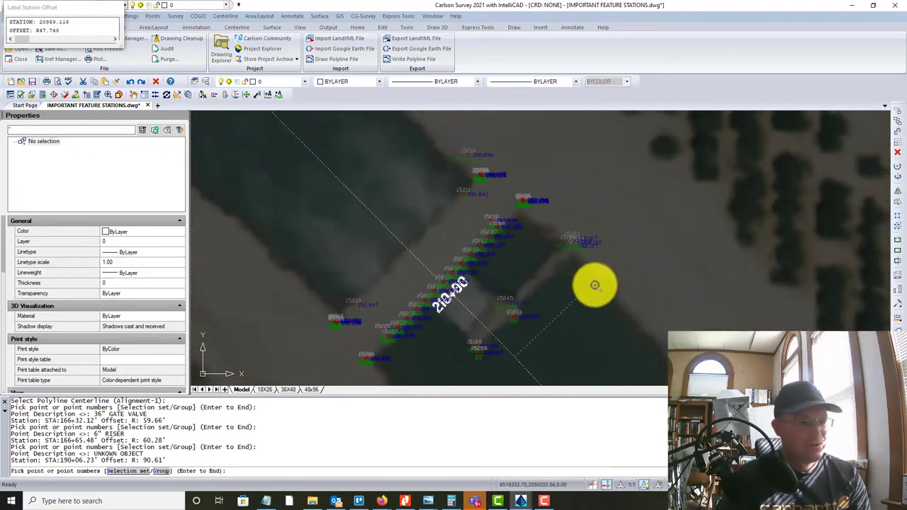
{"action": "scroll", "coordinate": [567, 348], "scroll_direction": "up", "scroll_amount": 2}
{"action": "scroll", "coordinate": [536, 217], "scroll_direction": "up", "scroll_amount": 5}
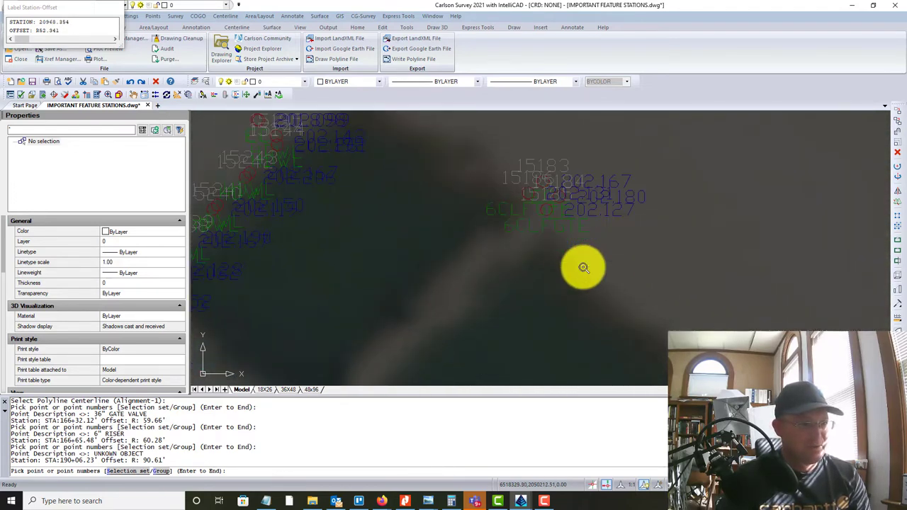
{"action": "scroll", "coordinate": [579, 238], "scroll_direction": "up", "scroll_amount": 1}
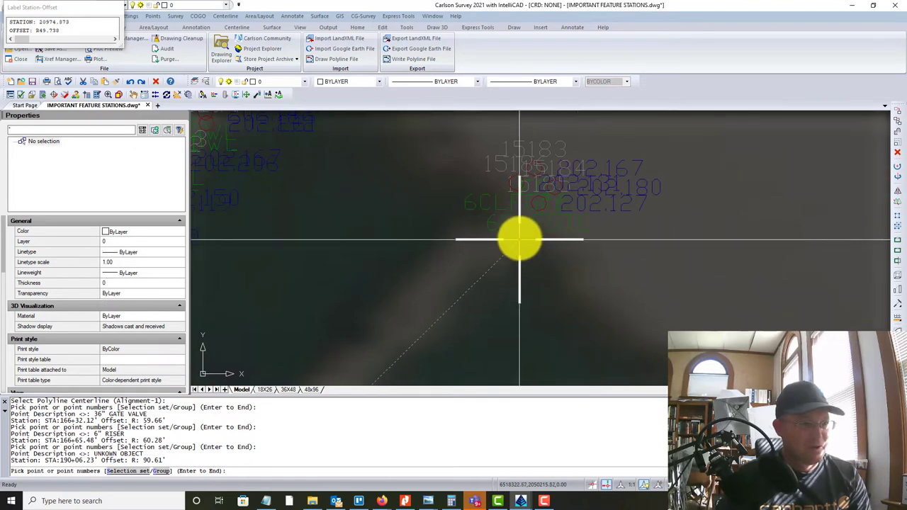
{"action": "scroll", "coordinate": [523, 240], "scroll_direction": "up", "scroll_amount": 2}
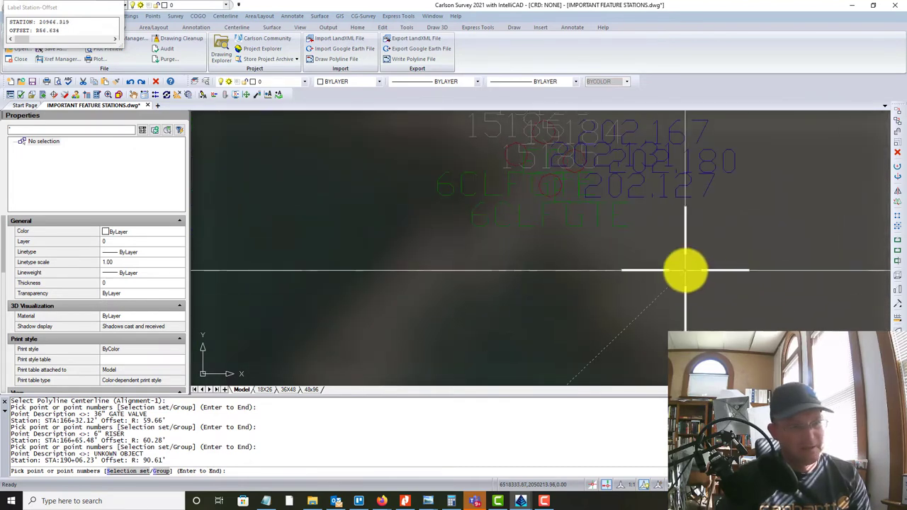
{"action": "scroll", "coordinate": [553, 256], "scroll_direction": "down", "scroll_amount": 2}
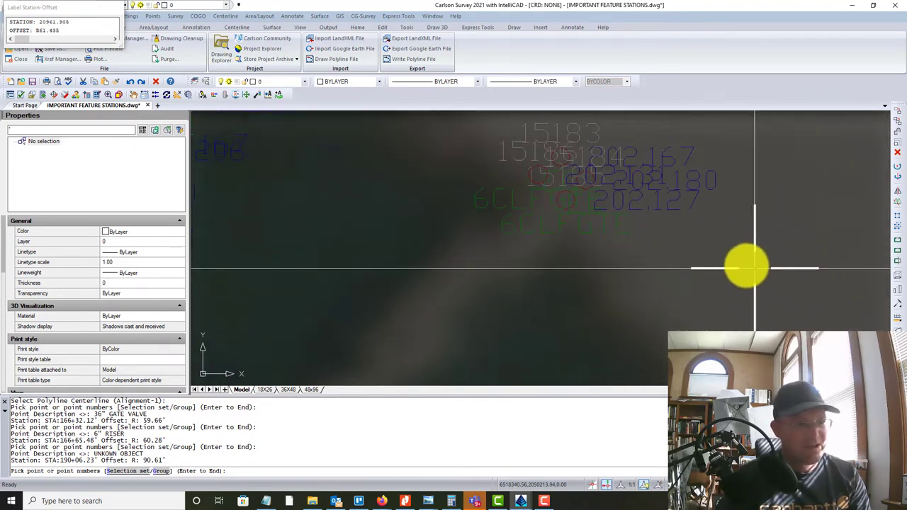
{"action": "scroll", "coordinate": [666, 196], "scroll_direction": "down", "scroll_amount": 2}
{"action": "scroll", "coordinate": [691, 261], "scroll_direction": "down", "scroll_amount": 2}
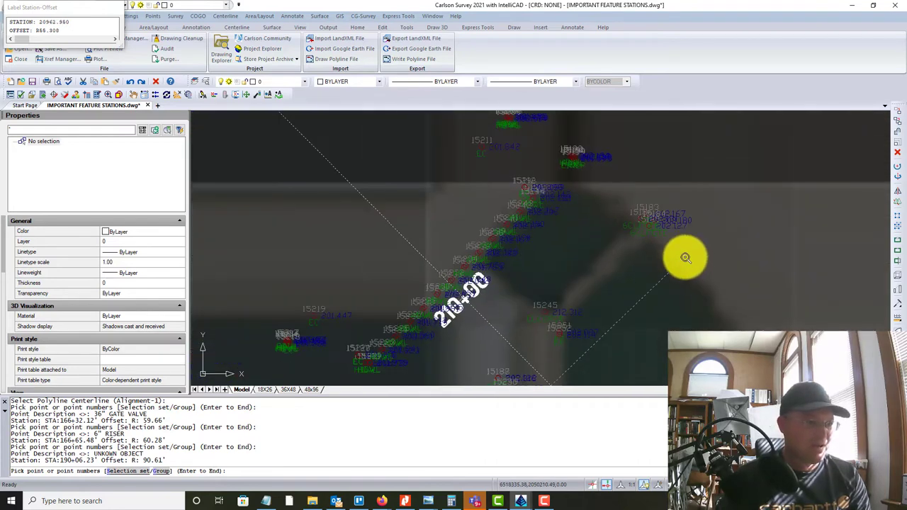
{"action": "scroll", "coordinate": [704, 262], "scroll_direction": "up", "scroll_amount": 2}
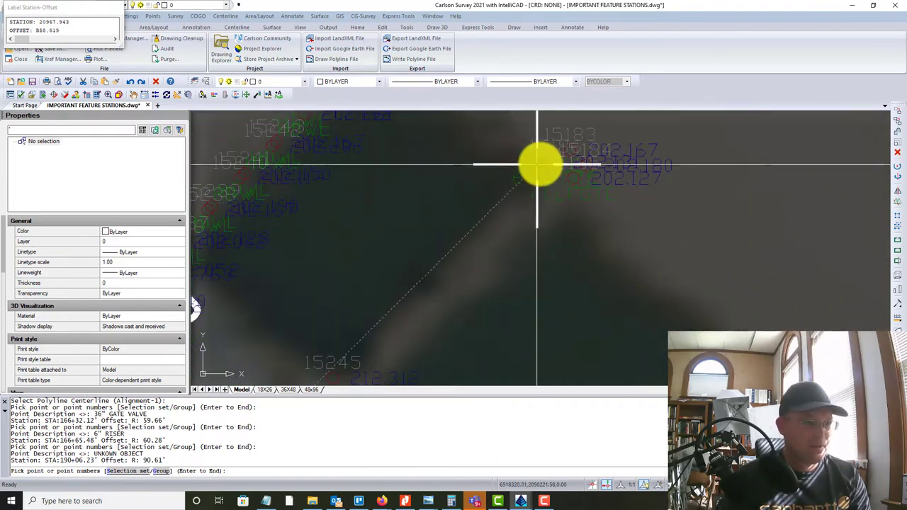
{"action": "left_click", "coordinate": [573, 178]}
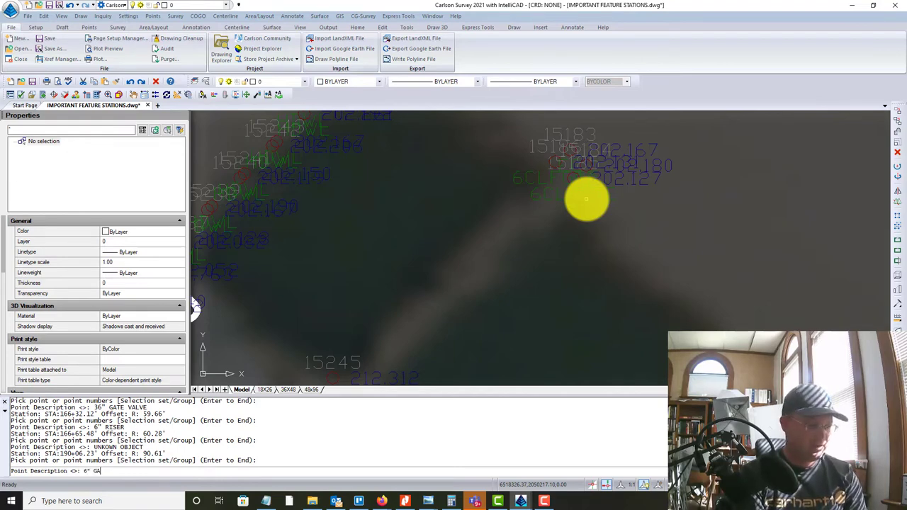
{"action": "key", "text": "Return"}
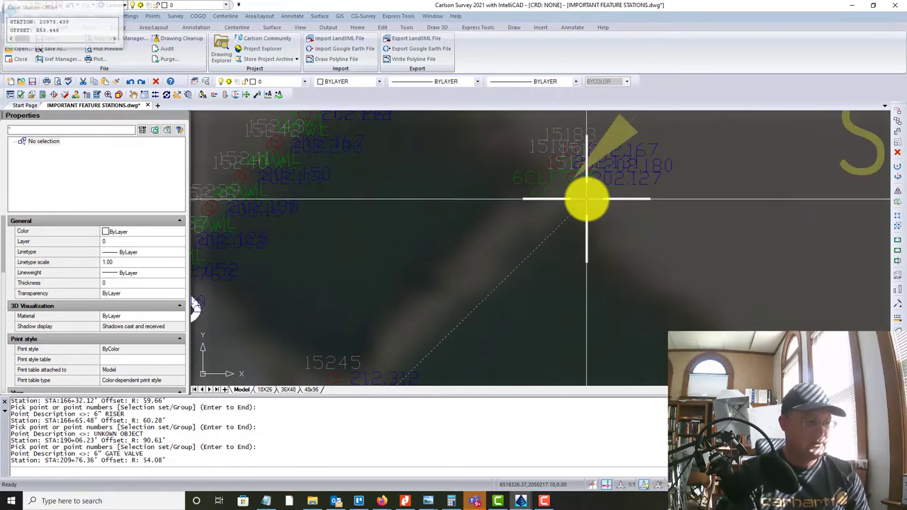
{"action": "scroll", "coordinate": [609, 206], "scroll_direction": "down", "scroll_amount": 3}
{"action": "key", "text": "Escape"}
{"action": "scroll", "coordinate": [608, 253], "scroll_direction": "up", "scroll_amount": 10}
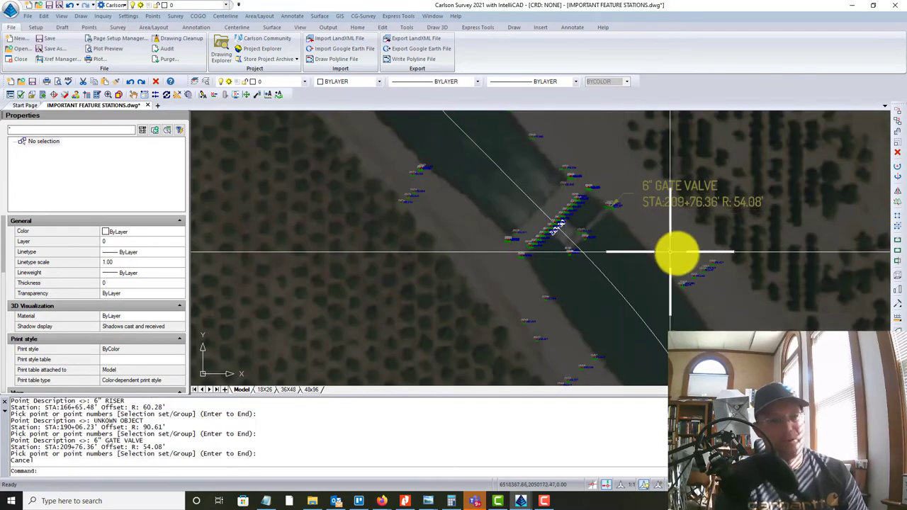
- Move the 36" GATE VALVE label farther up from the bank so its text clears the 6" RISER label
{"action": "middle_click_drag", "start_coordinate": [547, 245], "coordinate": [435, 83]}
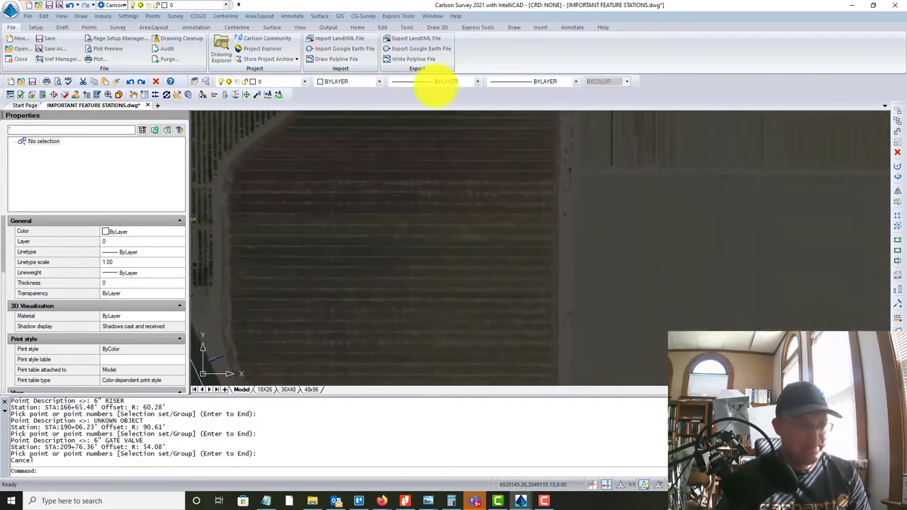
{"action": "scroll", "coordinate": [518, 170], "scroll_direction": "down", "scroll_amount": 1}
{"action": "middle_click_drag", "start_coordinate": [571, 225], "coordinate": [477, 92]}
{"action": "scroll", "coordinate": [422, 276], "scroll_direction": "up", "scroll_amount": 3}
{"action": "scroll", "coordinate": [432, 232], "scroll_direction": "up", "scroll_amount": 5}
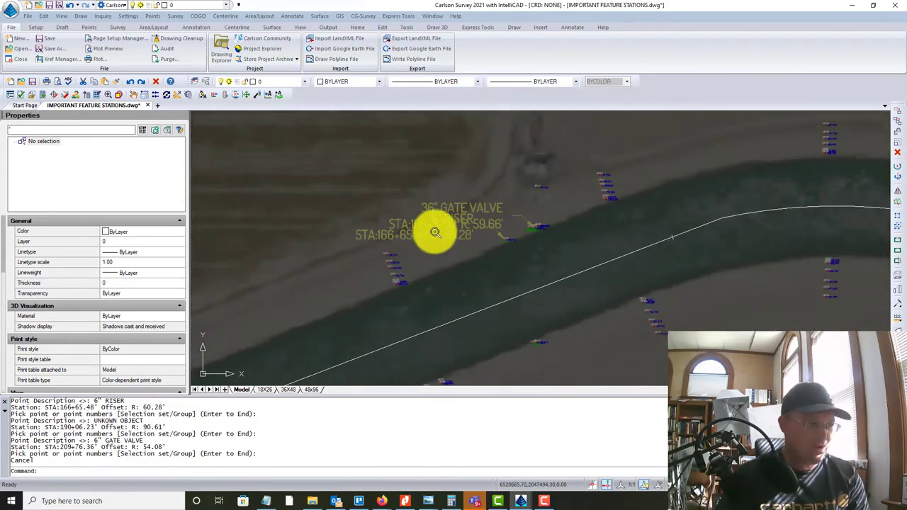
{"action": "key", "text": "Escape"}
{"action": "left_click", "coordinate": [455, 182]}
{"action": "left_click", "coordinate": [533, 192]}
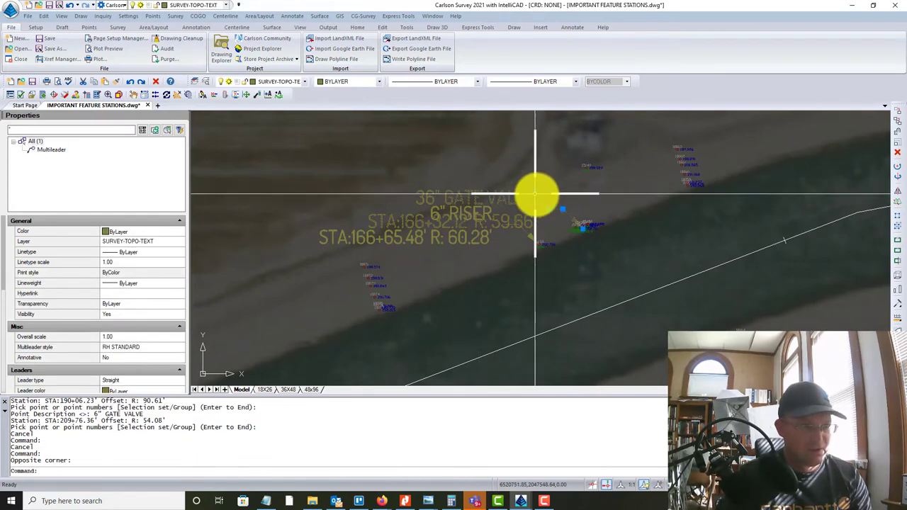
{"action": "left_click", "coordinate": [532, 193]}
{"action": "left_click", "coordinate": [502, 125]}
{"action": "key", "text": "Escape"}
{"action": "scroll", "coordinate": [523, 201], "scroll_direction": "up", "scroll_amount": 2}
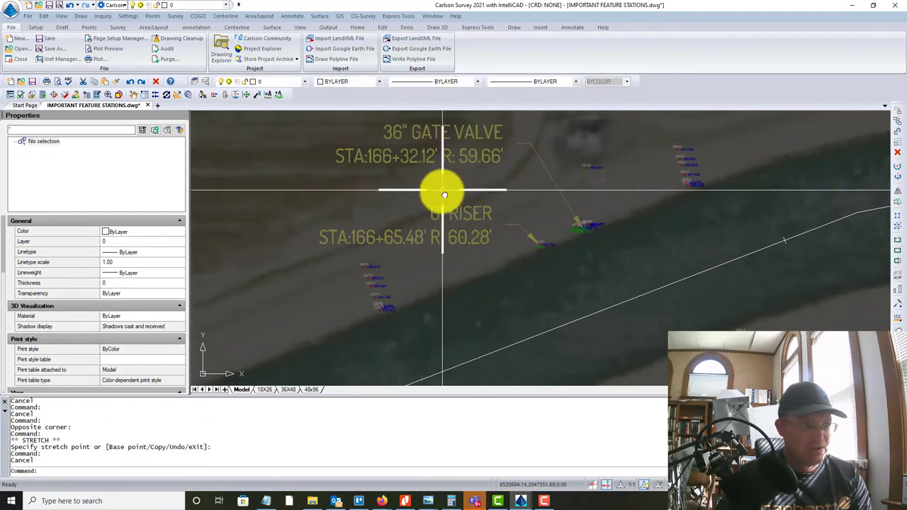
{"action": "scroll", "coordinate": [562, 252], "scroll_direction": "down", "scroll_amount": 4}
{"action": "scroll", "coordinate": [503, 203], "scroll_direction": "down", "scroll_amount": 3}
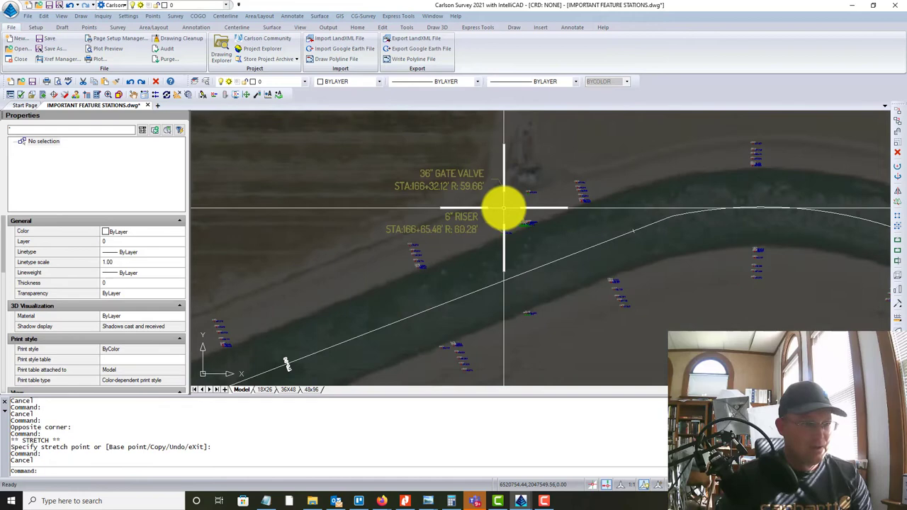
{"action": "key", "text": "Escape"}
{"action": "scroll", "coordinate": [569, 229], "scroll_direction": "down", "scroll_amount": 3}
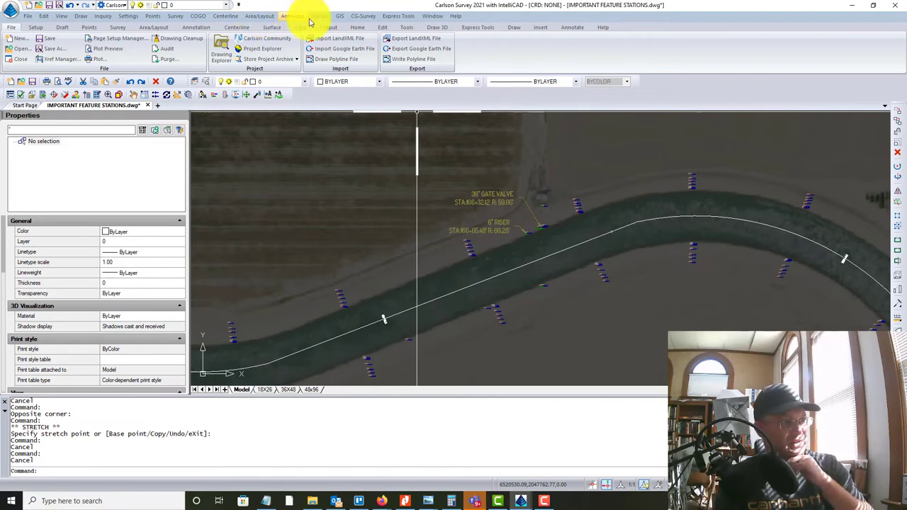
- Set up Label Station-Offset with Northing on row 3 and Easting on row 4, using the canal polyline as centerline
{"action": "left_click", "coordinate": [226, 19]}
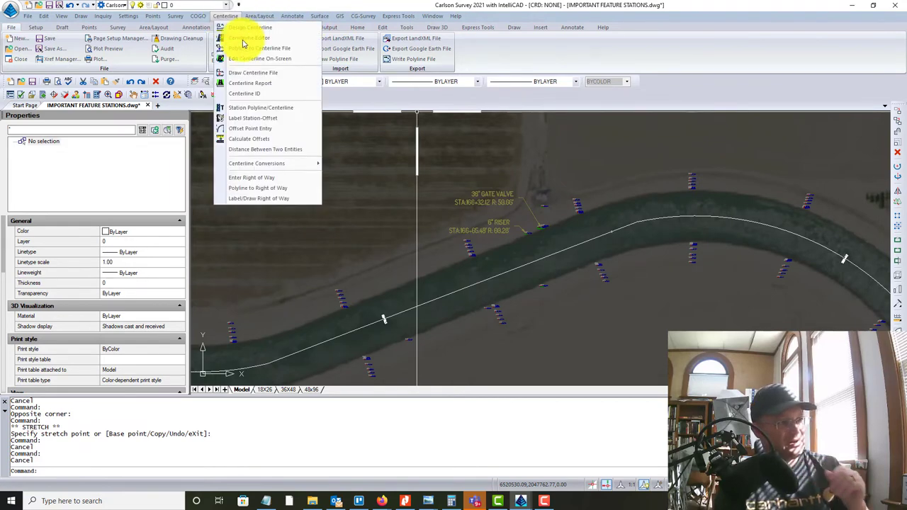
{"action": "left_click", "coordinate": [282, 121]}
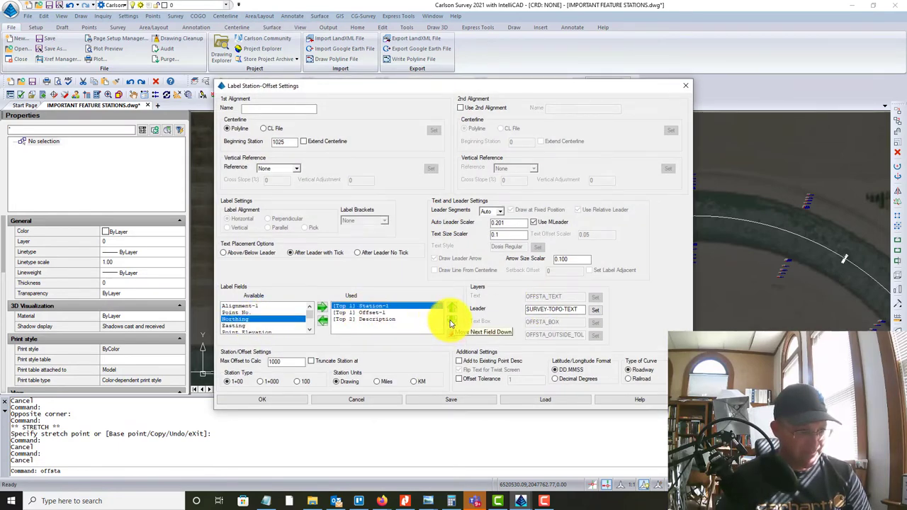
{"action": "left_click", "coordinate": [323, 309]}
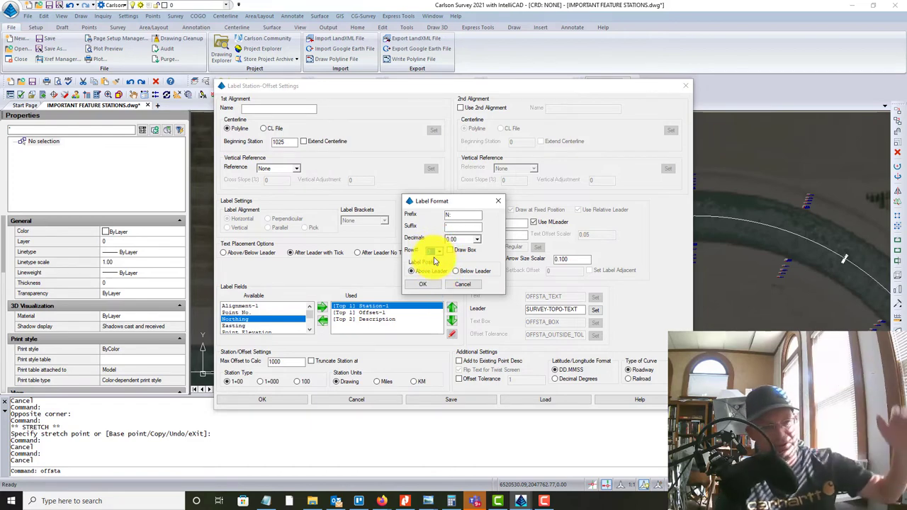
{"action": "left_click", "coordinate": [426, 286]}
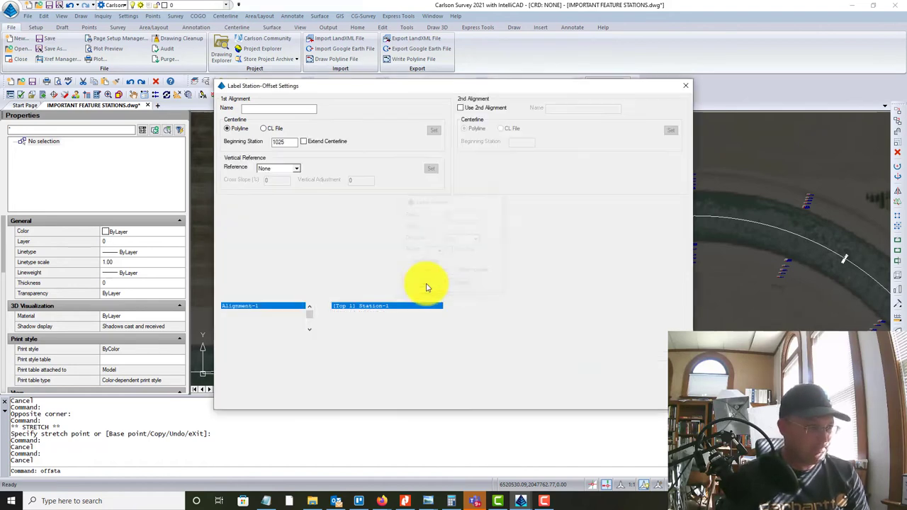
{"action": "left_click", "coordinate": [271, 320]}
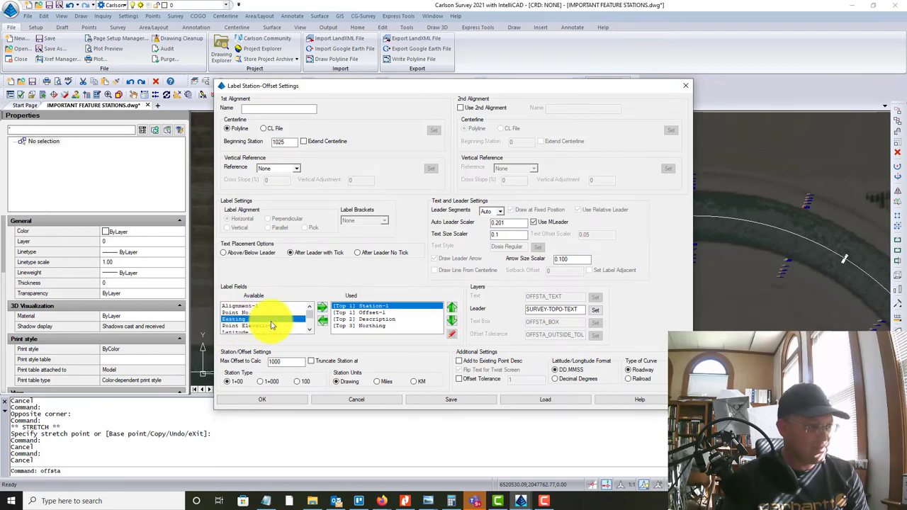
{"action": "left_click", "coordinate": [323, 312]}
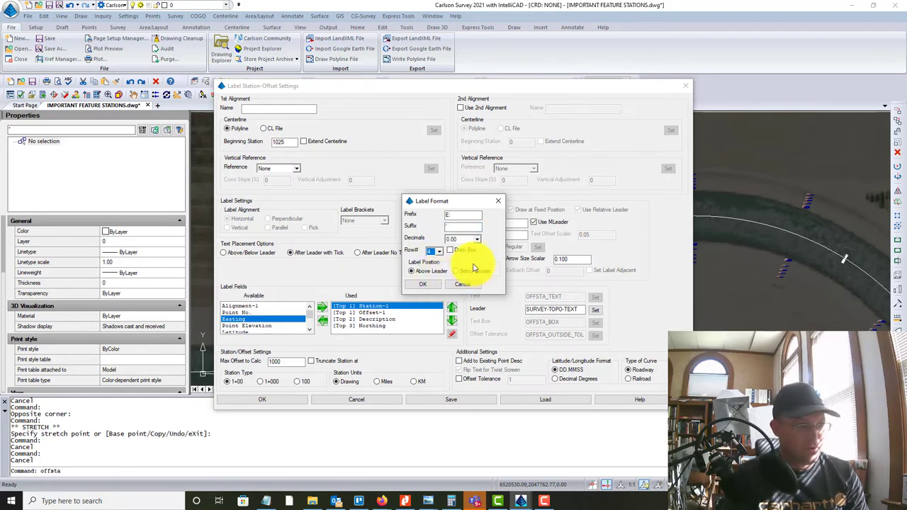
{"action": "left_click", "coordinate": [420, 285]}
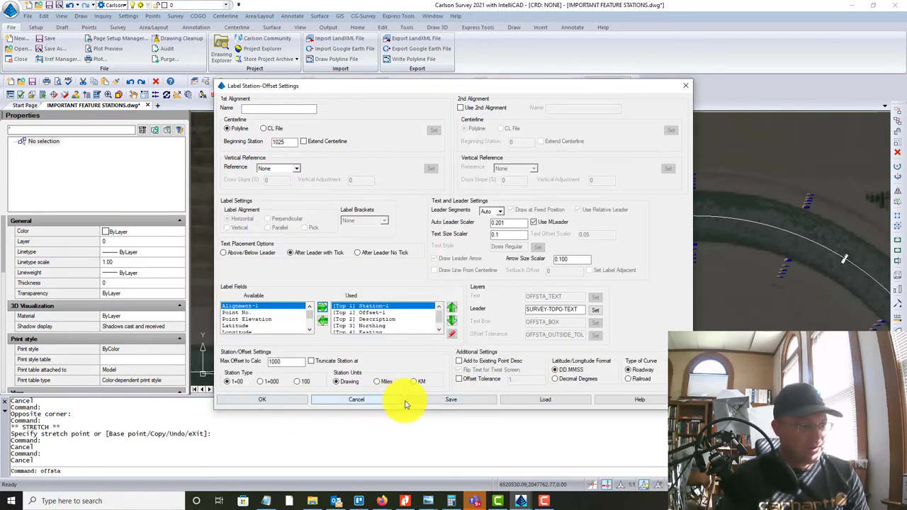
{"action": "left_click", "coordinate": [279, 402]}
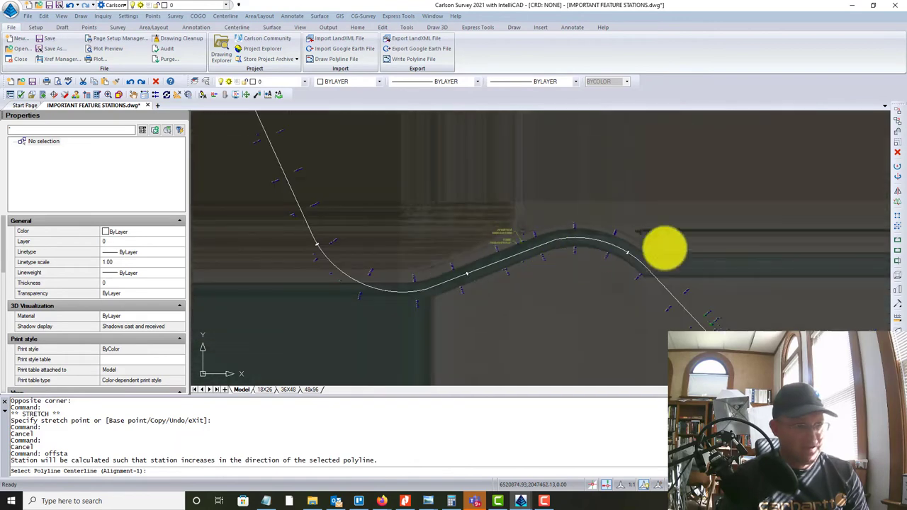
{"action": "scroll", "coordinate": [673, 284], "scroll_direction": "up", "scroll_amount": 5}
{"action": "left_click", "coordinate": [656, 277]}
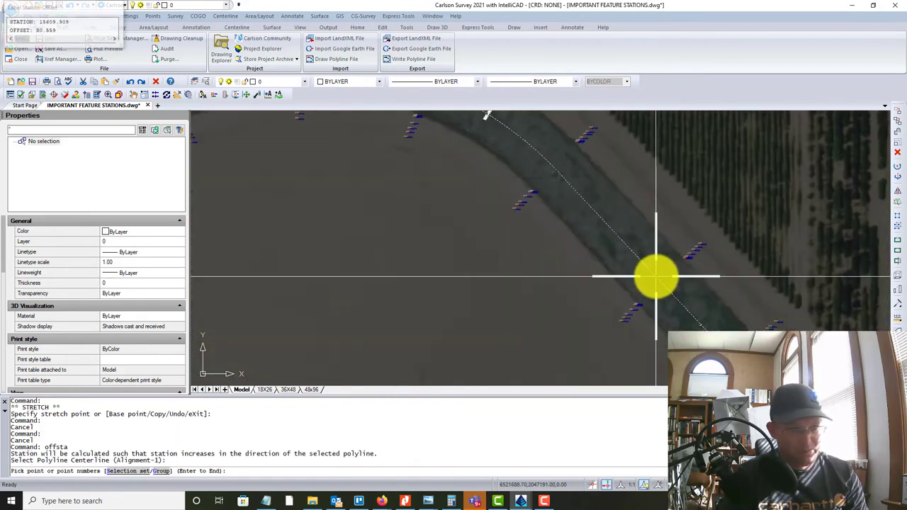
- Label power pole point 15306, on the north bank just east of the canal structure, as OVERHEAD UTILITY POLE, and end the labeling command
{"action": "scroll", "coordinate": [508, 188], "scroll_direction": "down", "scroll_amount": 6}
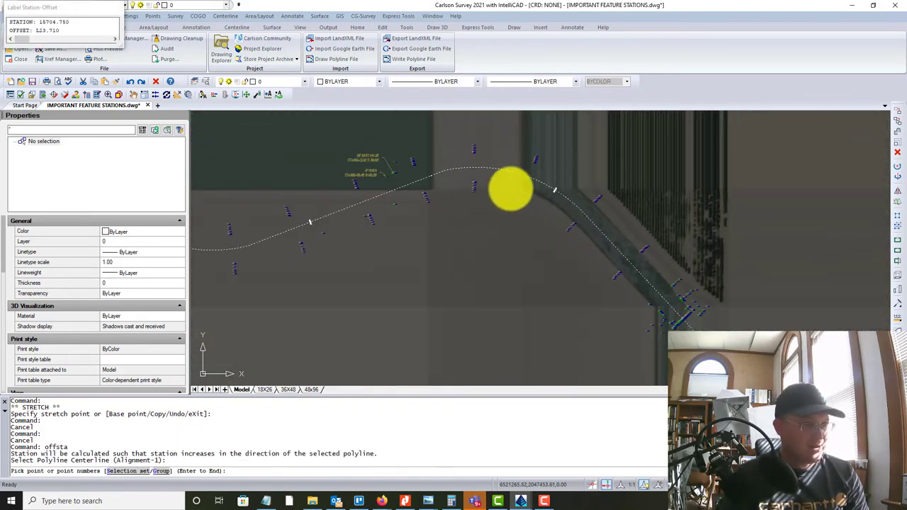
{"action": "scroll", "coordinate": [463, 231], "scroll_direction": "down", "scroll_amount": 1}
{"action": "middle_click_drag", "start_coordinate": [347, 273], "coordinate": [698, 372]}
{"action": "middle_click_drag", "start_coordinate": [512, 213], "coordinate": [516, 292]}
{"action": "scroll", "coordinate": [557, 239], "scroll_direction": "up", "scroll_amount": 8}
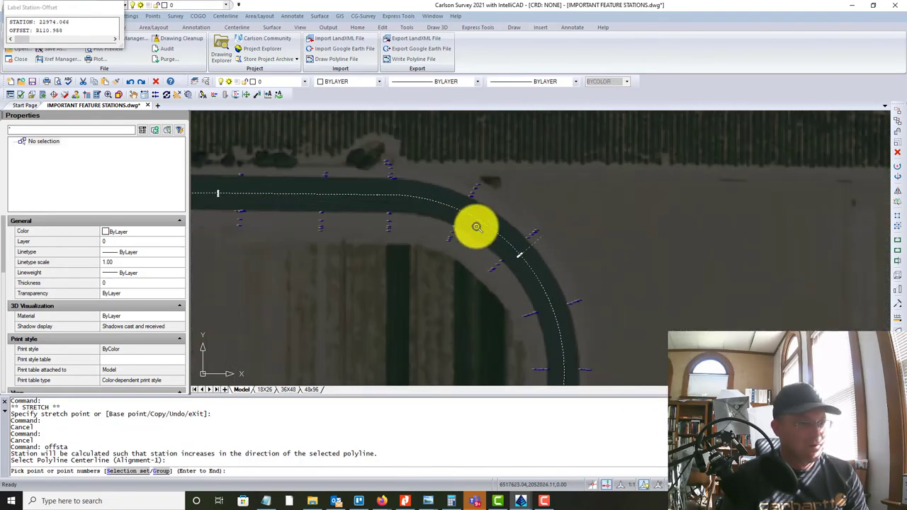
{"action": "scroll", "coordinate": [411, 184], "scroll_direction": "up", "scroll_amount": 6}
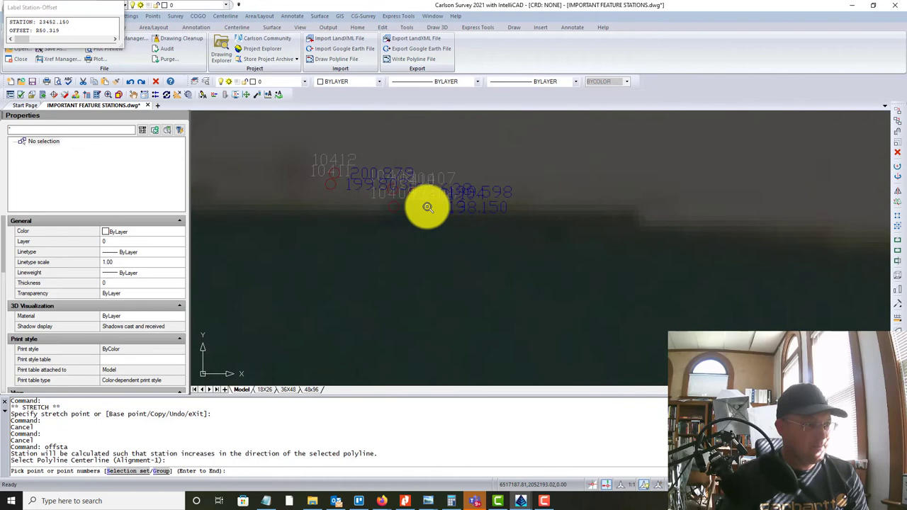
{"action": "scroll", "coordinate": [446, 219], "scroll_direction": "down", "scroll_amount": 5}
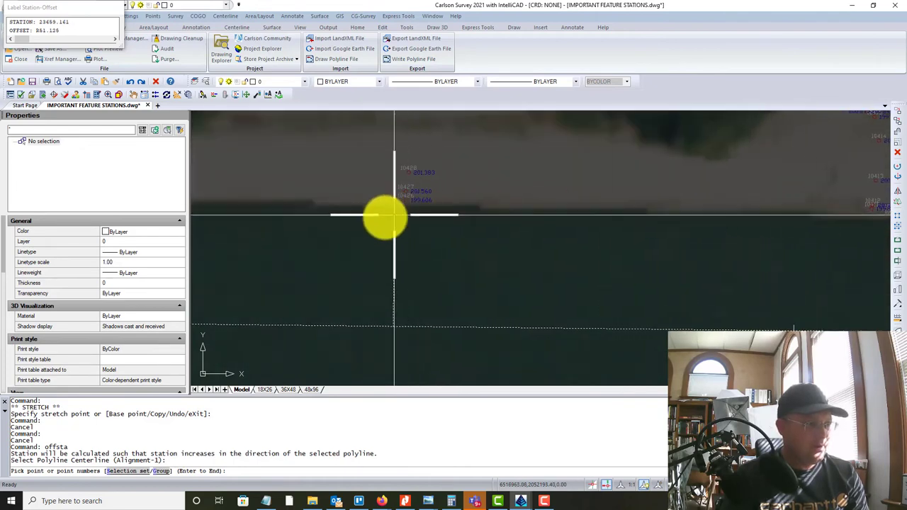
{"action": "middle_click_drag", "start_coordinate": [386, 218], "coordinate": [864, 238]}
{"action": "scroll", "coordinate": [408, 219], "scroll_direction": "down", "scroll_amount": 2}
{"action": "middle_click_drag", "start_coordinate": [397, 218], "coordinate": [751, 220]}
{"action": "scroll", "coordinate": [589, 195], "scroll_direction": "up", "scroll_amount": 5}
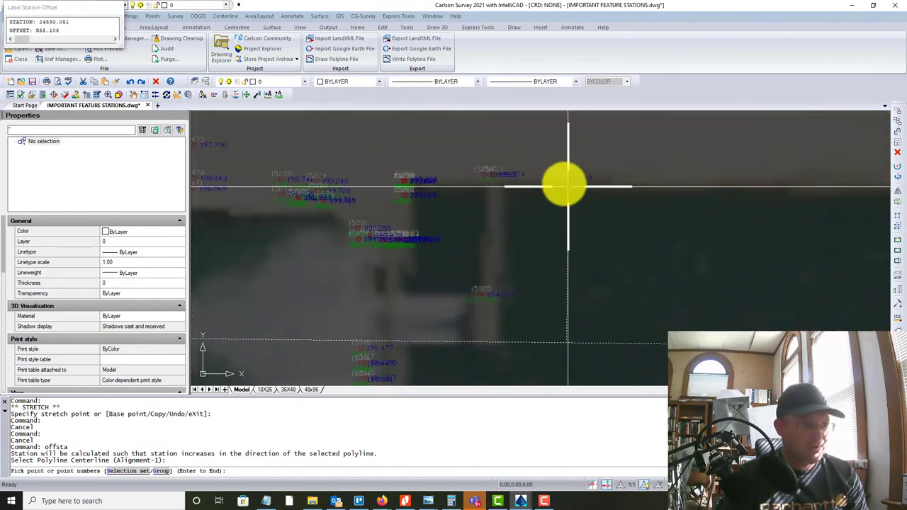
{"action": "left_click", "coordinate": [563, 180]}
{"action": "scroll", "coordinate": [628, 219], "scroll_direction": "down", "scroll_amount": 2}
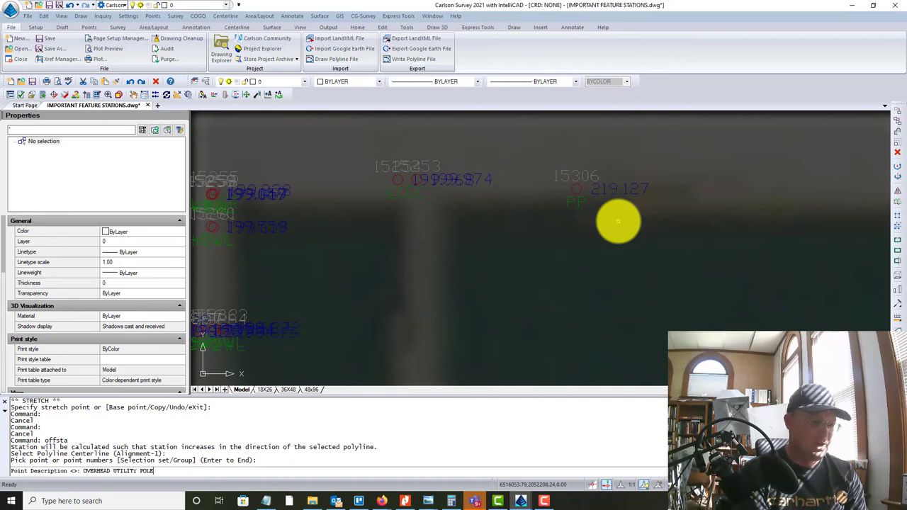
{"action": "key", "text": "Return"}
{"action": "scroll", "coordinate": [628, 258], "scroll_direction": "down", "scroll_amount": 3}
{"action": "middle_click_drag", "start_coordinate": [710, 274], "coordinate": [403, 295]}
{"action": "key", "text": "Escape"}
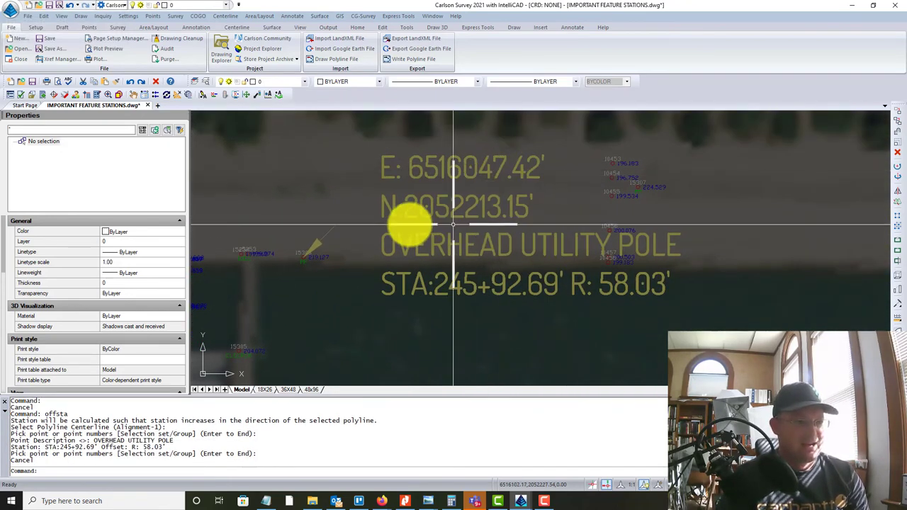
- Move the OVERHEAD UTILITY POLE label up into the orchard, clear of the bank points
{"action": "scroll", "coordinate": [425, 220], "scroll_direction": "down", "scroll_amount": 3}
{"action": "left_click", "coordinate": [400, 213]}
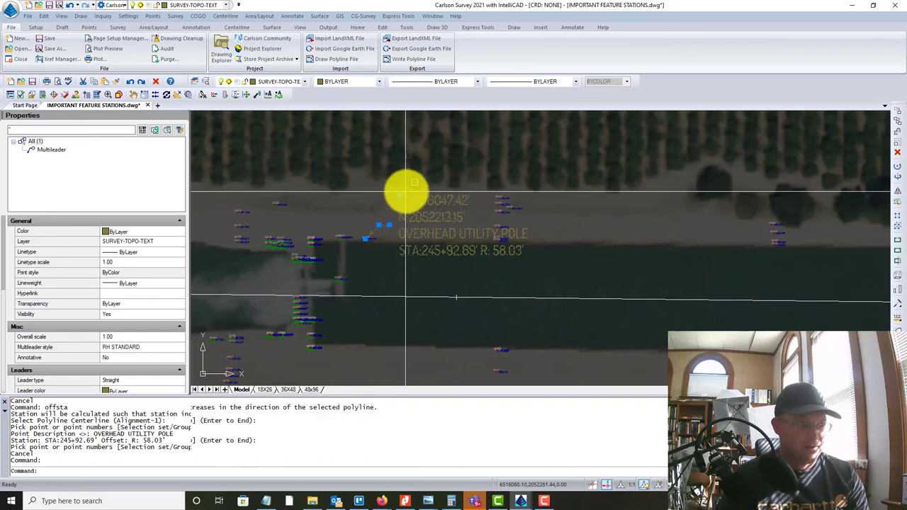
{"action": "left_click", "coordinate": [406, 191]}
{"action": "left_click", "coordinate": [402, 190]}
{"action": "left_click", "coordinate": [399, 194]}
{"action": "middle_click_drag", "start_coordinate": [441, 219], "coordinate": [444, 323]}
{"action": "left_click", "coordinate": [464, 204]}
{"action": "key", "text": "Escape"}
{"action": "middle_click_drag", "start_coordinate": [476, 278], "coordinate": [513, 222]}
{"action": "scroll", "coordinate": [531, 214], "scroll_direction": "down", "scroll_amount": 3}
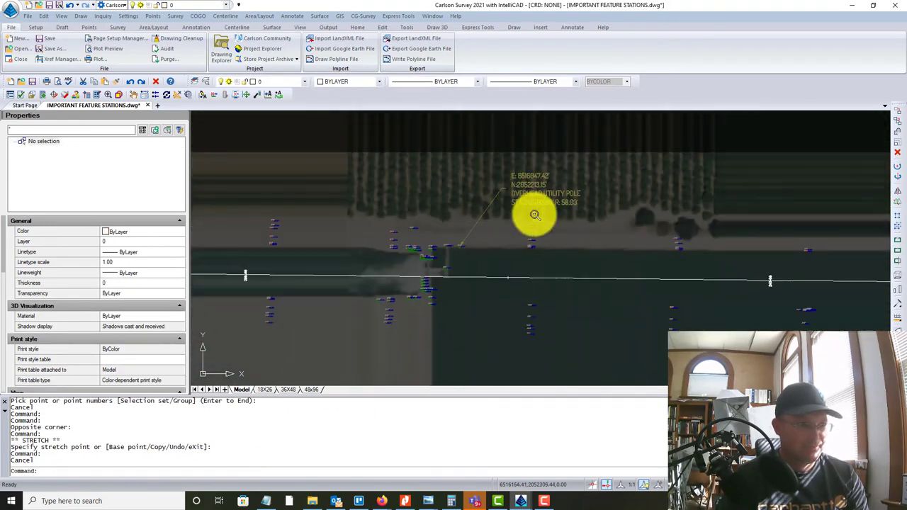
- Review the feature labels along the canal, from the utility pole to the 36" gate valve and across the whole alignment
{"action": "mouse_move", "coordinate": [600, 268]}
{"action": "middle_mouse_down"}
{"action": "mouse_move", "coordinate": [445, 180]}
{"action": "mouse_move", "coordinate": [444, 201]}
{"action": "mouse_move", "coordinate": [488, 259]}
{"action": "middle_mouse_up"}
{"action": "scroll", "coordinate": [425, 194], "scroll_direction": "up", "scroll_amount": 3}
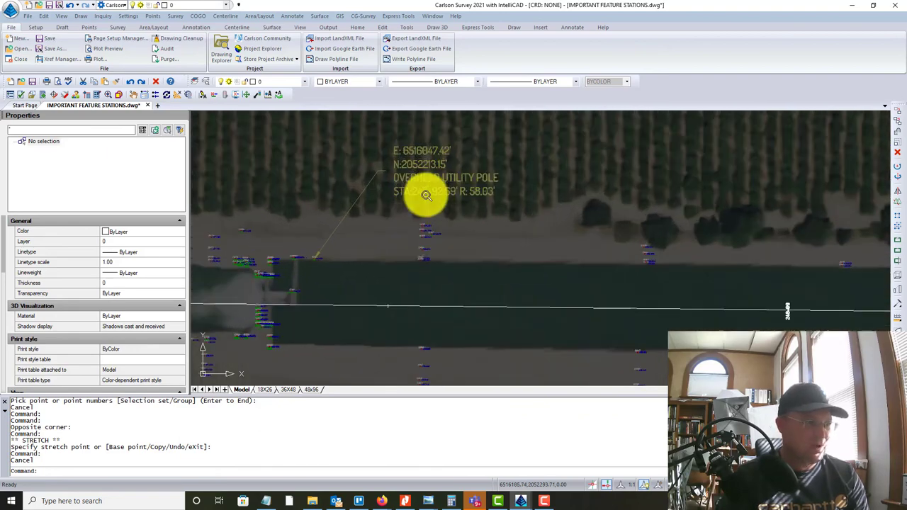
{"action": "scroll", "coordinate": [474, 204], "scroll_direction": "down", "scroll_amount": 6}
{"action": "mouse_move", "coordinate": [577, 249]}
{"action": "middle_mouse_down"}
{"action": "mouse_move", "coordinate": [394, 143]}
{"action": "mouse_move", "coordinate": [527, 207]}
{"action": "mouse_move", "coordinate": [459, 154]}
{"action": "mouse_move", "coordinate": [488, 173]}
{"action": "middle_mouse_up"}
{"action": "scroll", "coordinate": [524, 206], "scroll_direction": "down", "scroll_amount": 4}
{"action": "scroll", "coordinate": [496, 177], "scroll_direction": "down", "scroll_amount": 4}
{"action": "middle_click_drag", "start_coordinate": [610, 327], "coordinate": [612, 328]}
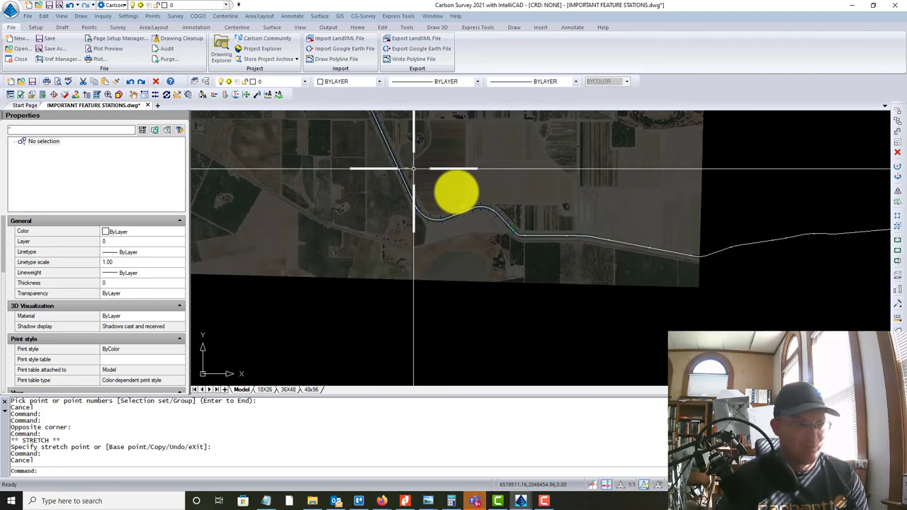
{"action": "scroll", "coordinate": [456, 191], "scroll_direction": "up", "scroll_amount": 10}
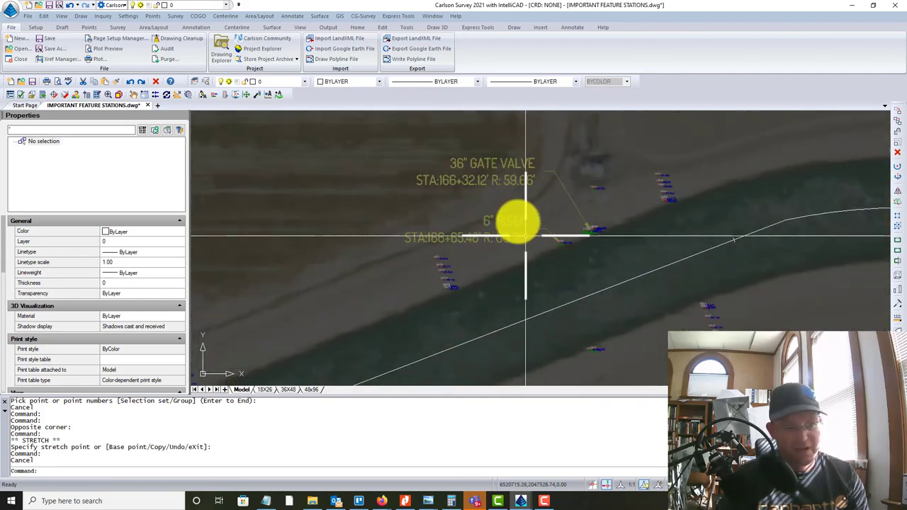
{"action": "scroll", "coordinate": [517, 221], "scroll_direction": "down", "scroll_amount": 10}
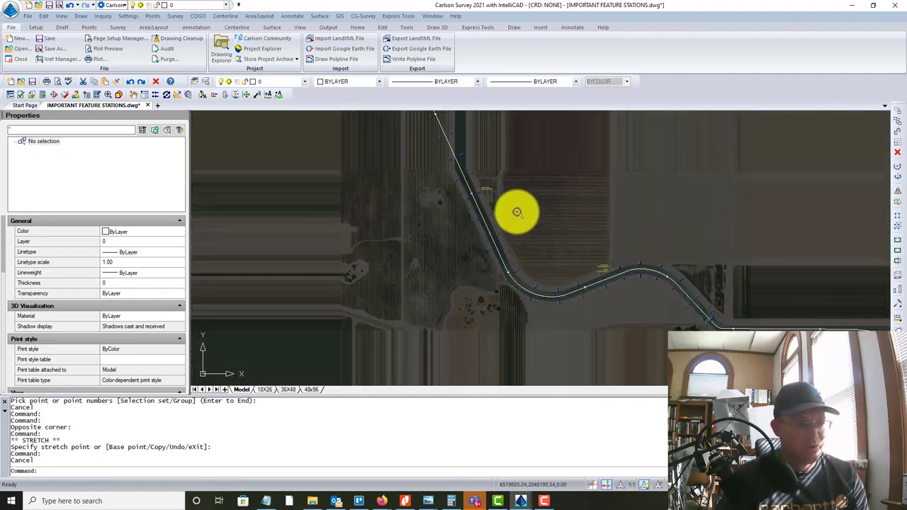
{"action": "scroll", "coordinate": [560, 284], "scroll_direction": "down", "scroll_amount": 5}
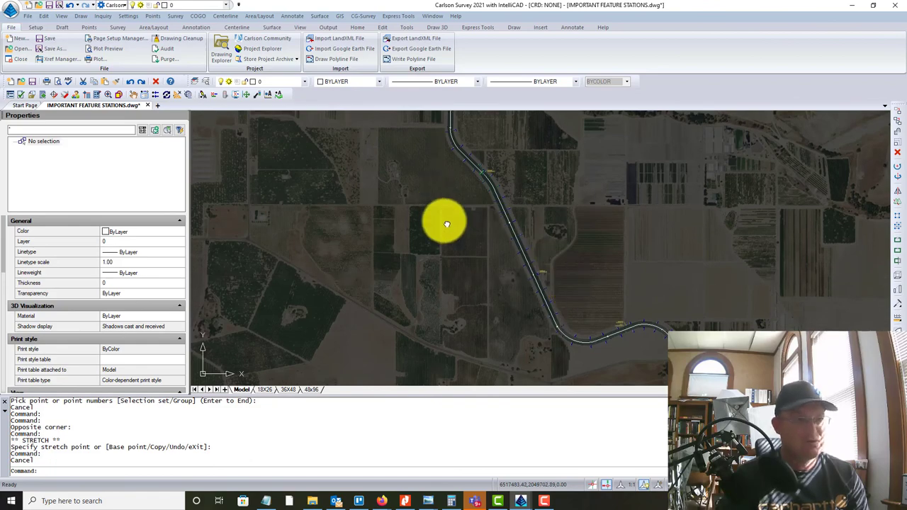
{"action": "middle_click_drag", "start_coordinate": [448, 224], "coordinate": [466, 272]}
{"action": "scroll", "coordinate": [499, 292], "scroll_direction": "down", "scroll_amount": 2}
{"action": "middle_click_drag", "start_coordinate": [552, 314], "coordinate": [500, 285]}
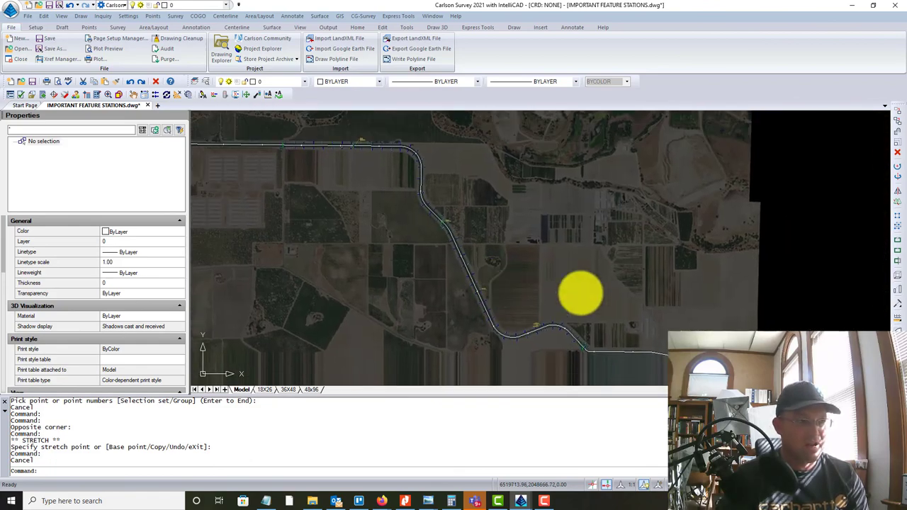